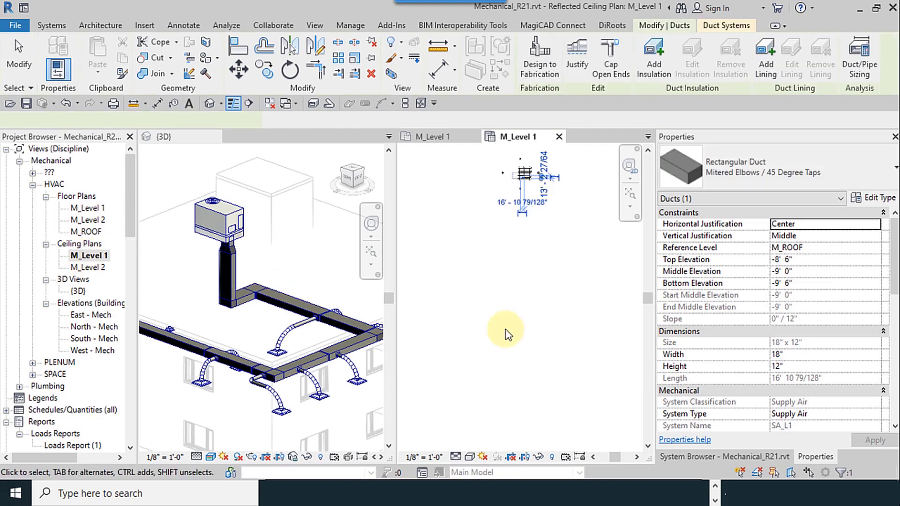
Examine the Level 1 ceiling and floor plans around the hall diffusers and the elbowed branch duct's takeoff fitting
scroll(543, 164, "up", 2)
left_click(548, 169)
scroll(561, 175, "up", 2)
scroll(561, 176, "up", 3)
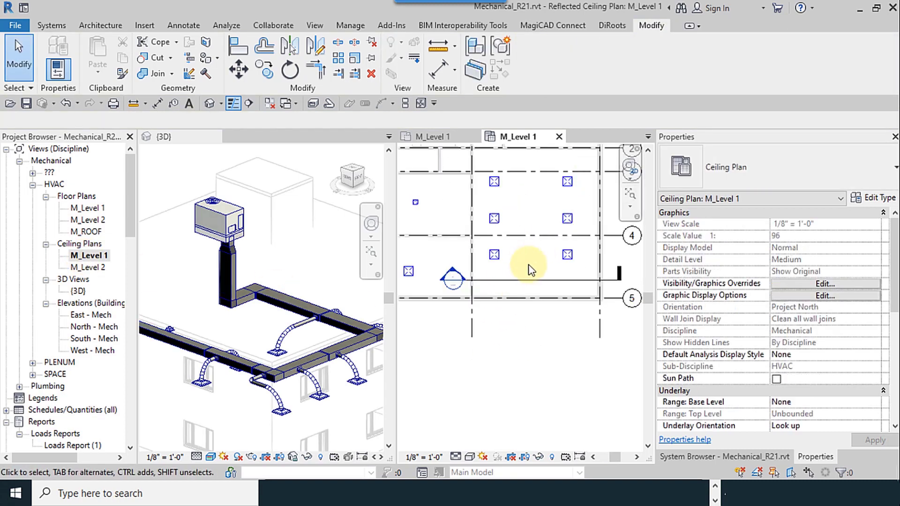
scroll(493, 257, "up", 4)
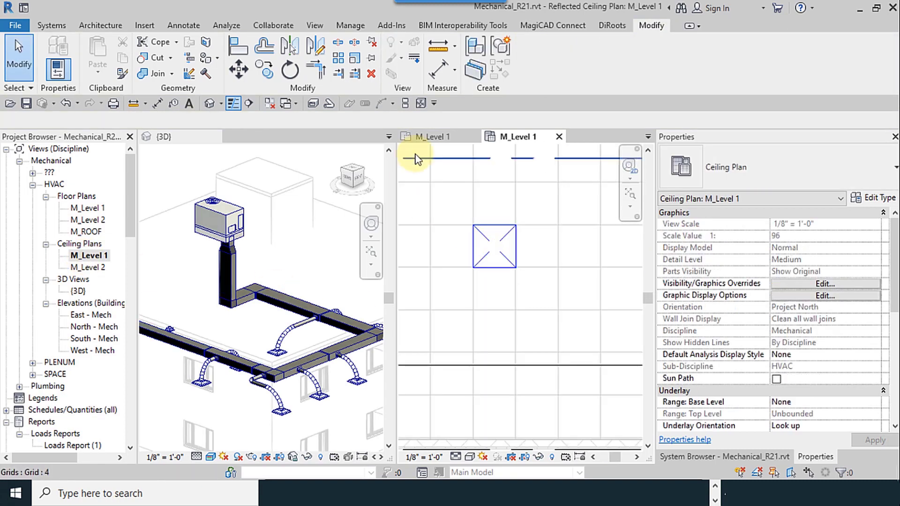
left_click(428, 138)
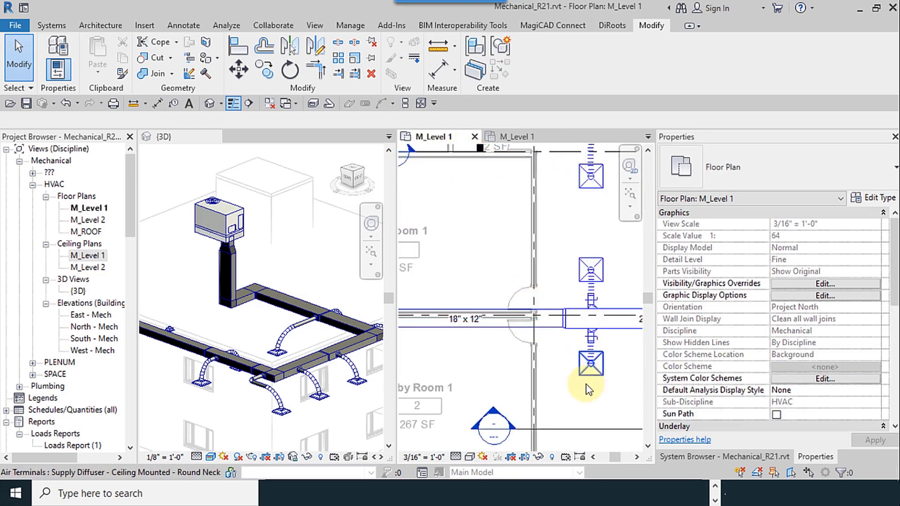
scroll(472, 325, "down", 2)
scroll(597, 350, "up", 2)
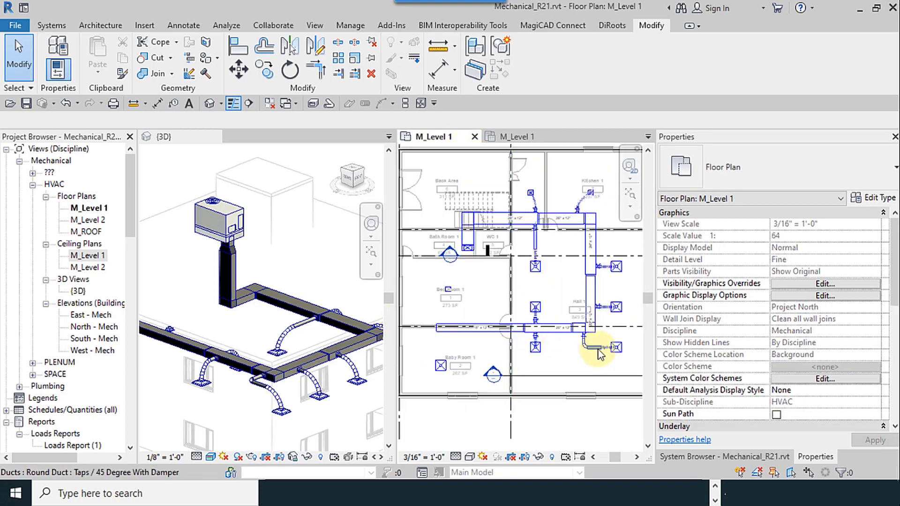
scroll(538, 349, "up", 3)
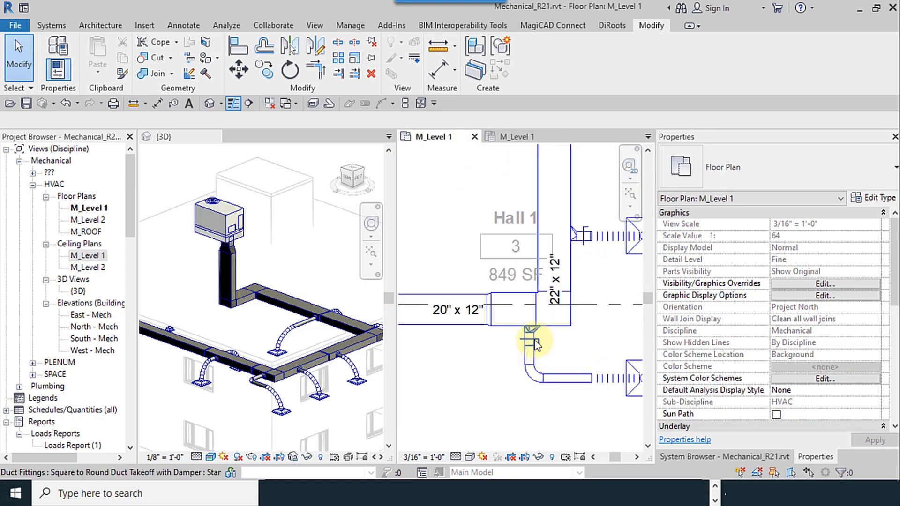
scroll(535, 345, "down", 1)
left_click(533, 340)
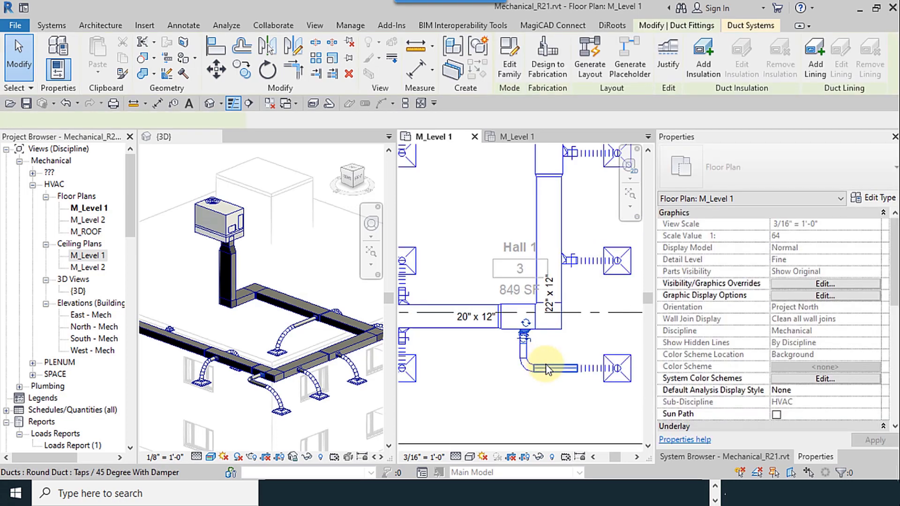
scroll(546, 370, "down", 1)
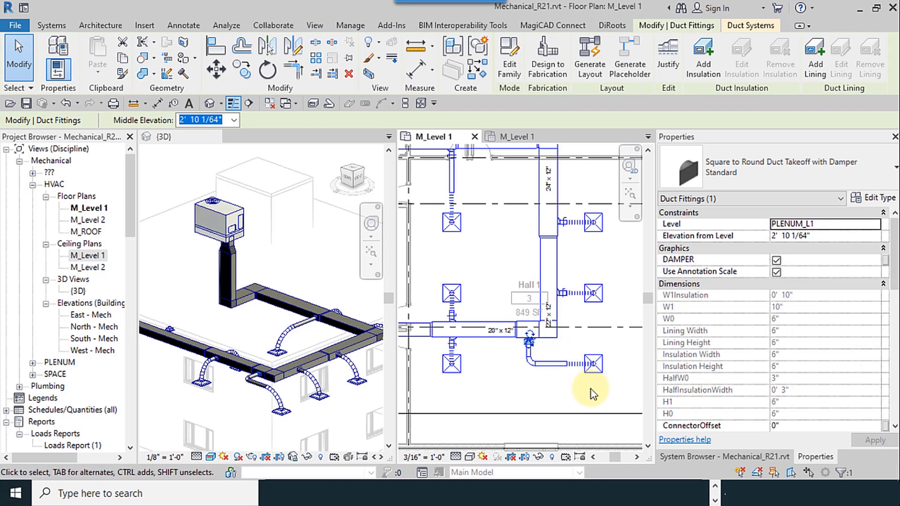
Align the two hall diffusers nearest grid 5 with the next ceiling grid line in the Level 1 reflected ceiling plan
left_click(515, 137)
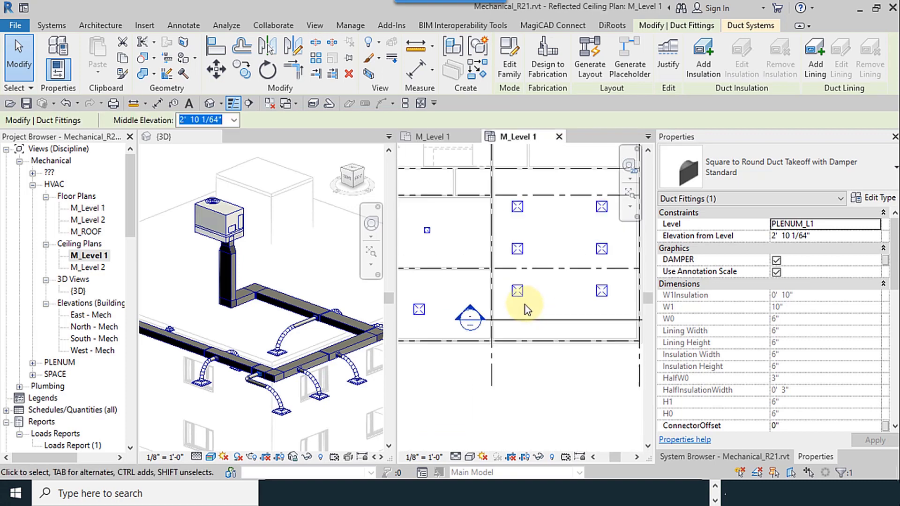
scroll(525, 304, "up", 5)
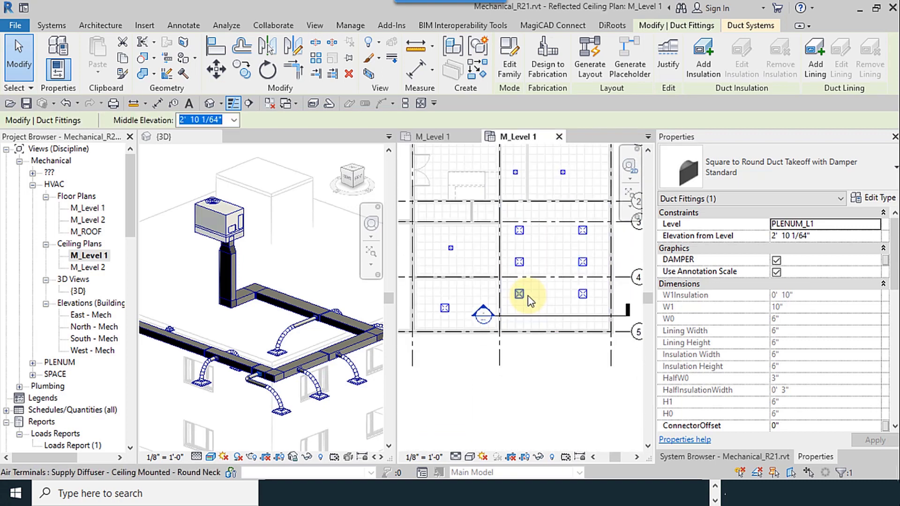
left_click(213, 52)
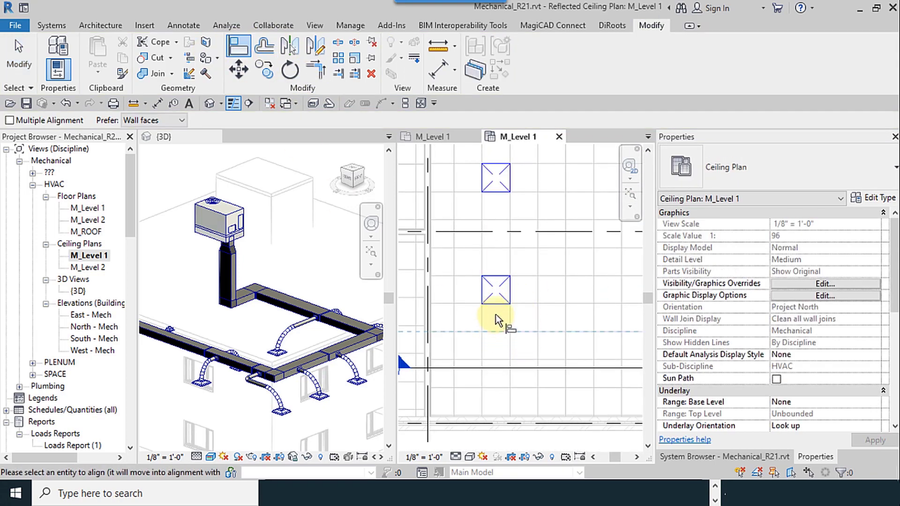
middle_click_drag(527, 374, 465, 378)
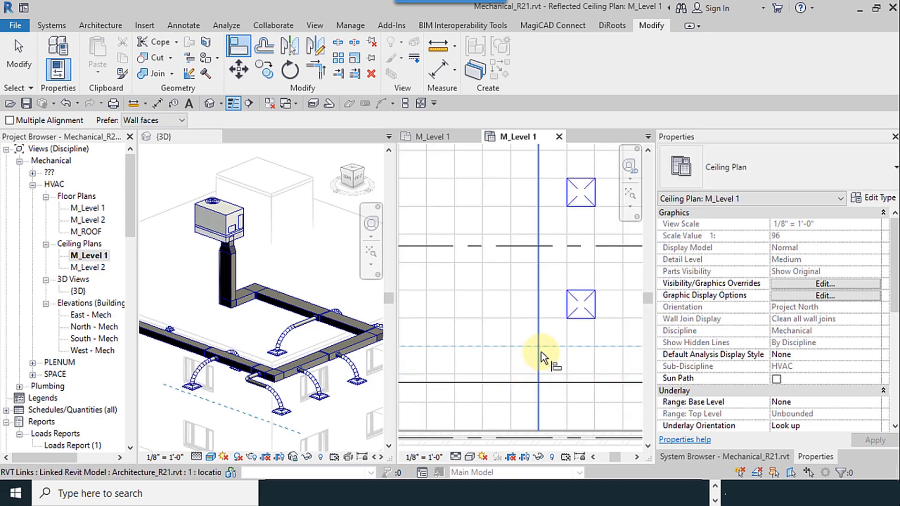
left_click(595, 349)
left_click(584, 319)
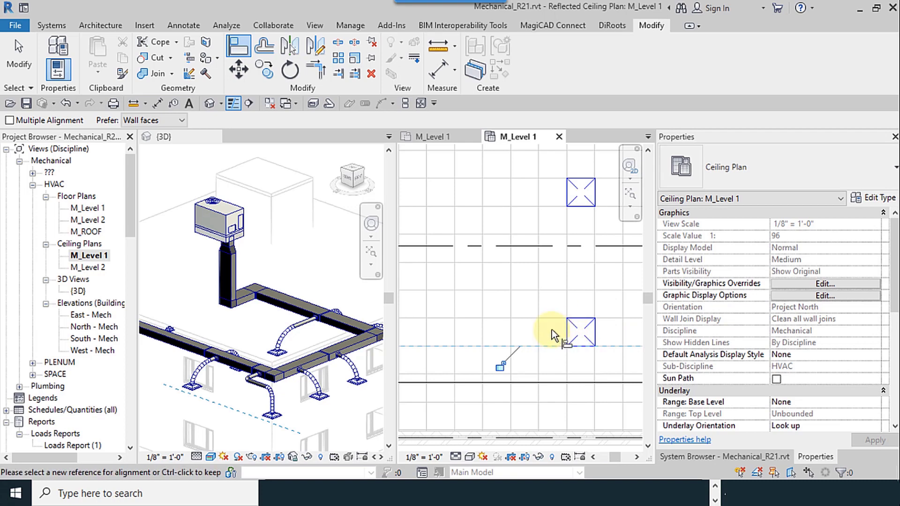
Nudge the 18" x 12" duct away from the wall toward Baby Room 1 in the Level 1 floor plan
left_click(433, 136)
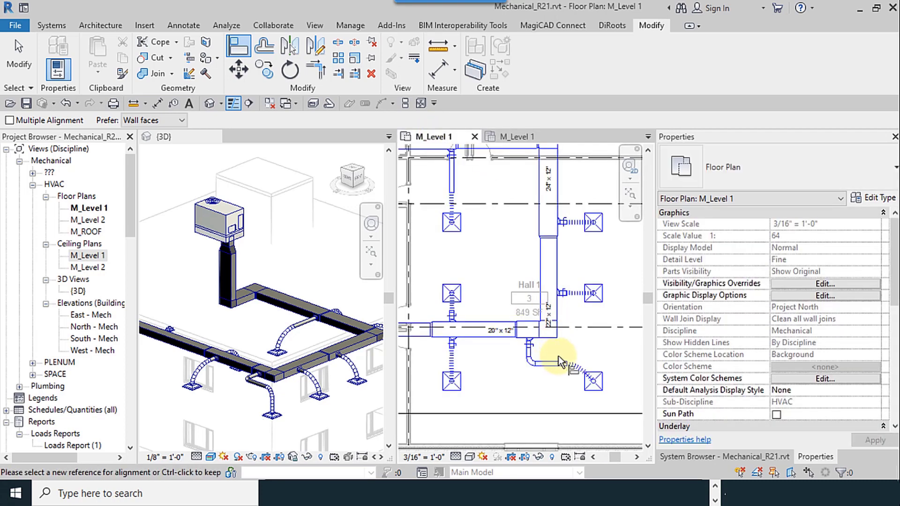
scroll(559, 357, "down", 4)
scroll(502, 360, "up", 4)
scroll(568, 339, "down", 1)
left_click(28, 67)
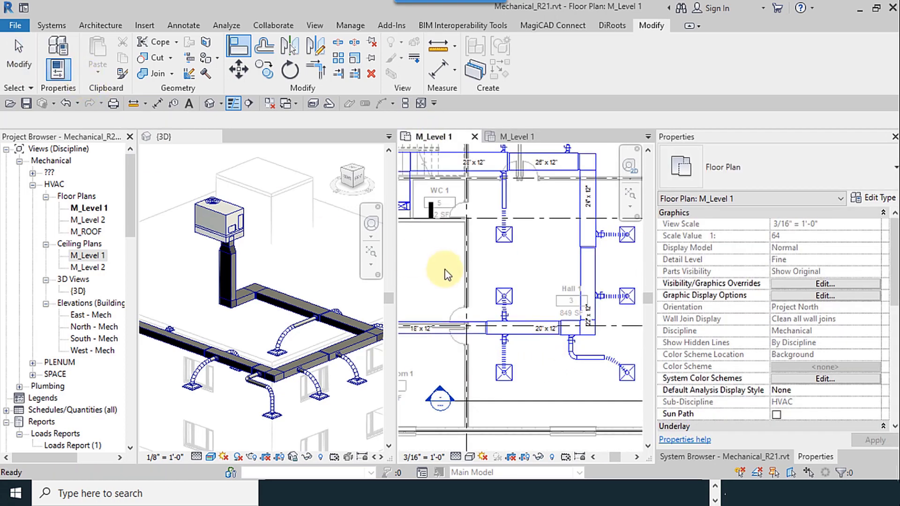
scroll(446, 275, "down", 2)
left_click(462, 313)
middle_click_drag(471, 332, 512, 333)
key("Down")
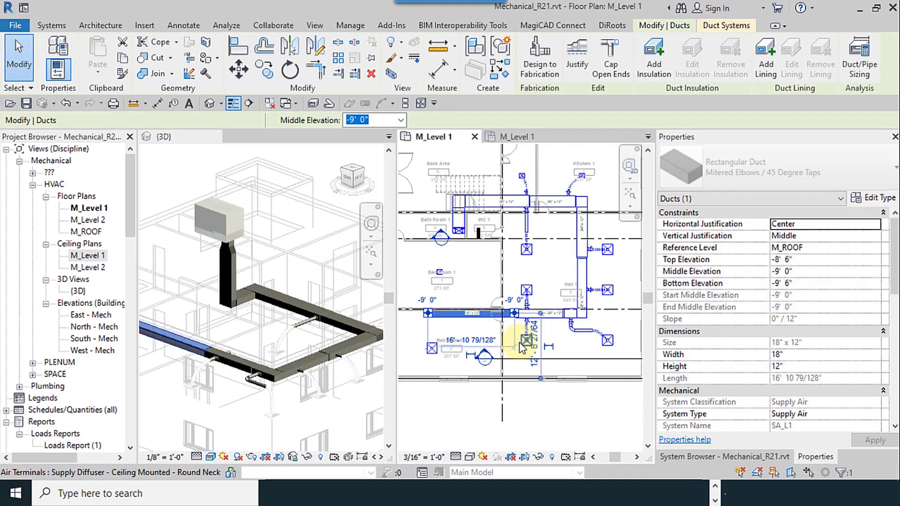
left_click(859, 463)
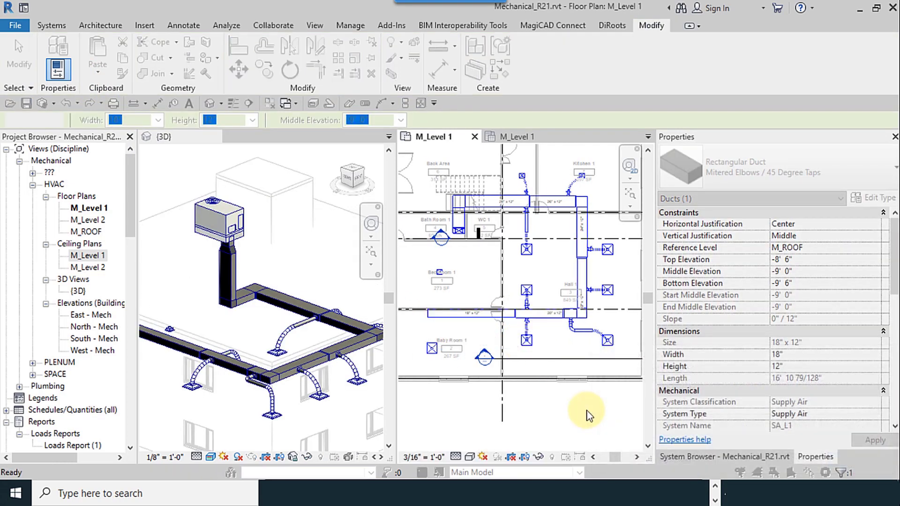
key("Escape")
Align the elbowed round branch duct with the centre of the hall diffuser it feeds
scroll(595, 342, "up", 3)
left_click(579, 350)
middle_click_drag(584, 357, 489, 354)
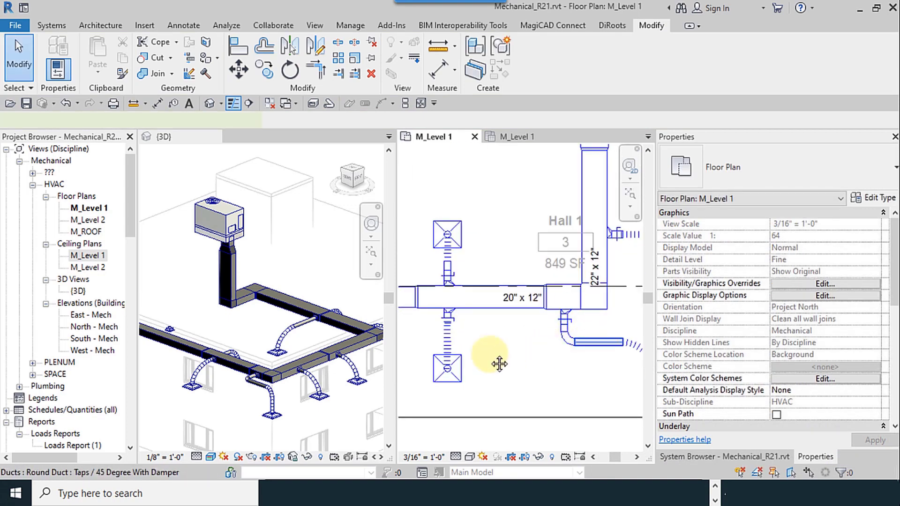
left_click(233, 46)
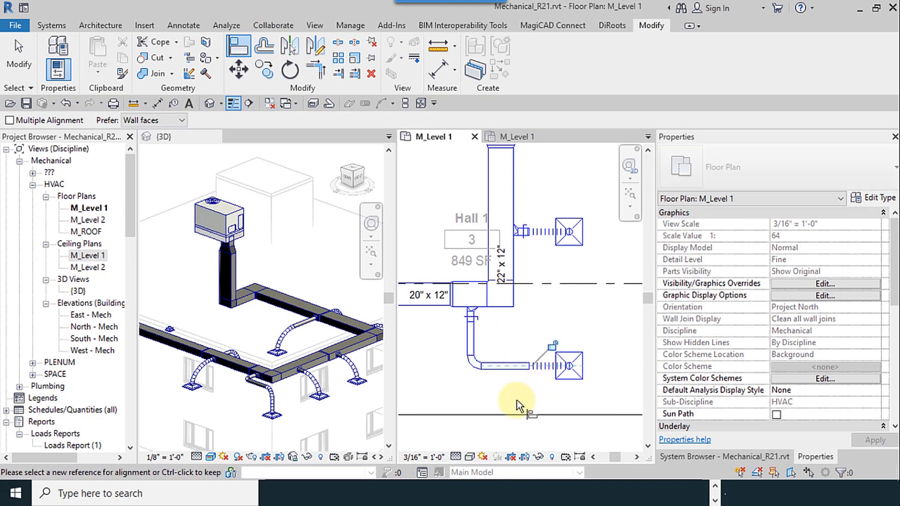
middle_click_drag(518, 405, 637, 413)
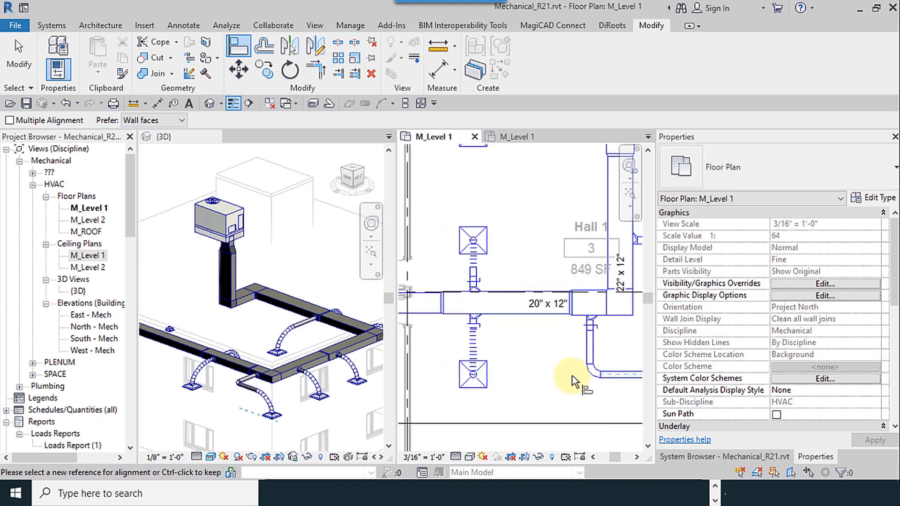
left_click(18, 65)
Pull the end of the flex duct below the 20" x 12" duct back from its takeoff toward the diffuser
left_click(476, 343)
scroll(480, 331, "up", 4)
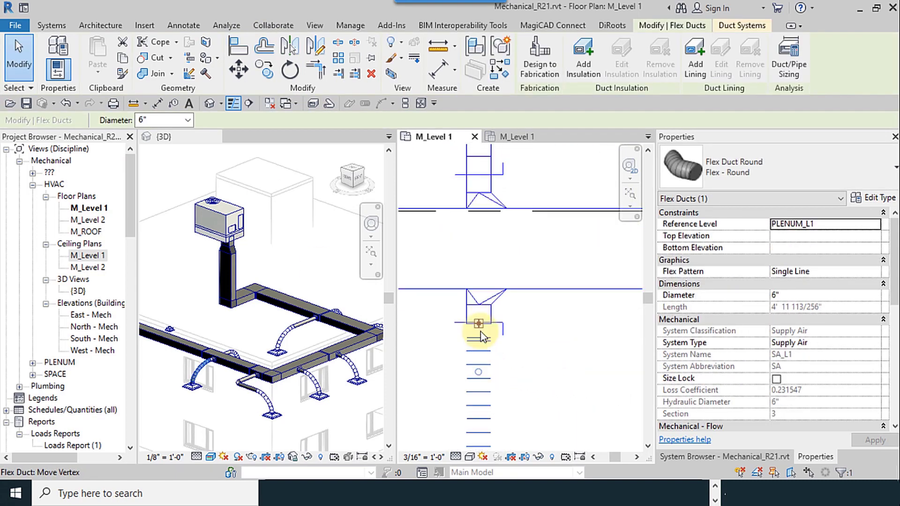
left_click_drag(479, 326, 478, 416)
Draw a 6" Taps / 45 Degree With Damper round duct from the short takeoff stub to the end of the flex duct
left_click(477, 316)
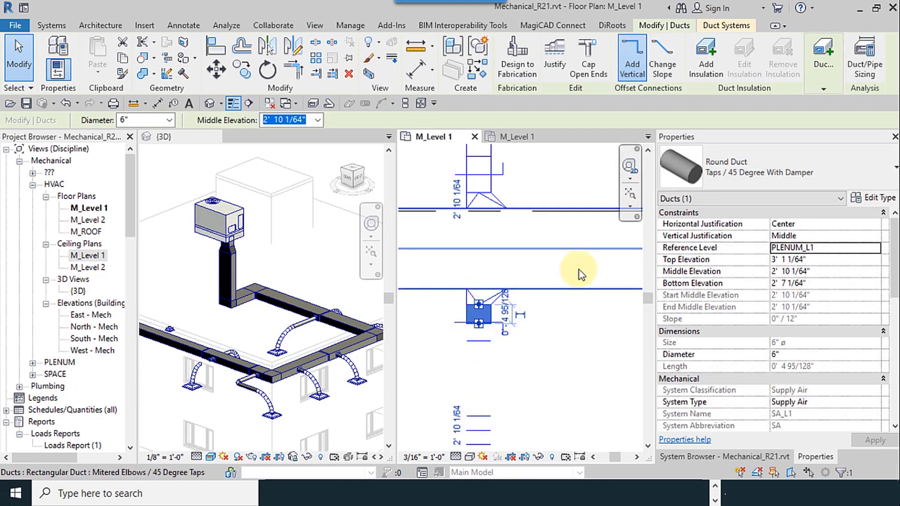
scroll(578, 291, "down", 3)
scroll(578, 297, "down", 2)
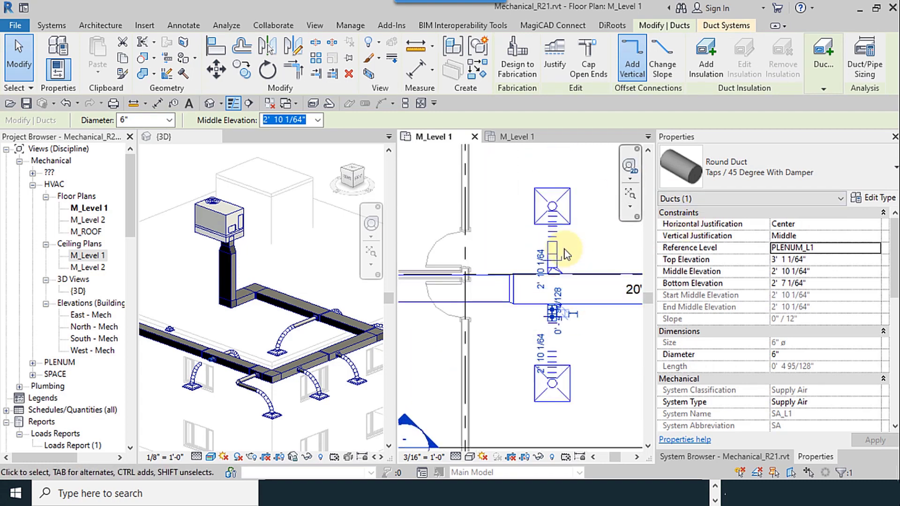
left_click(554, 250)
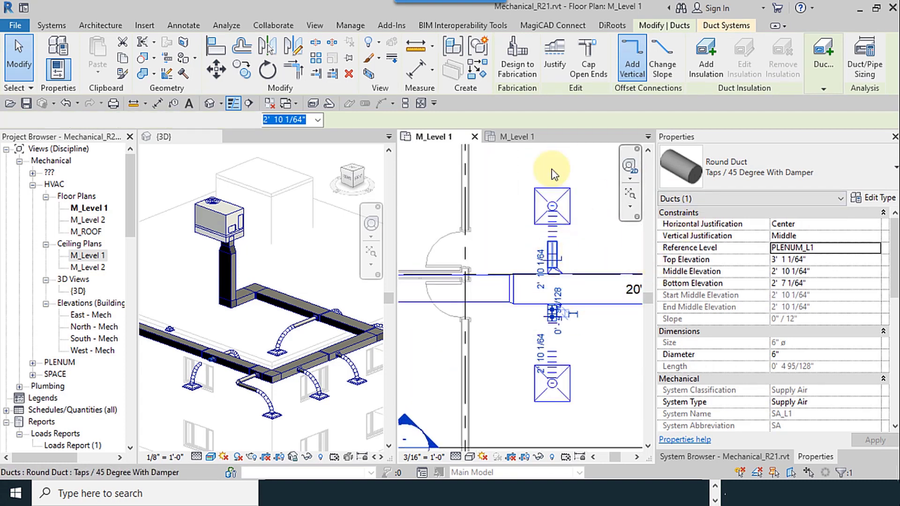
left_click(492, 77)
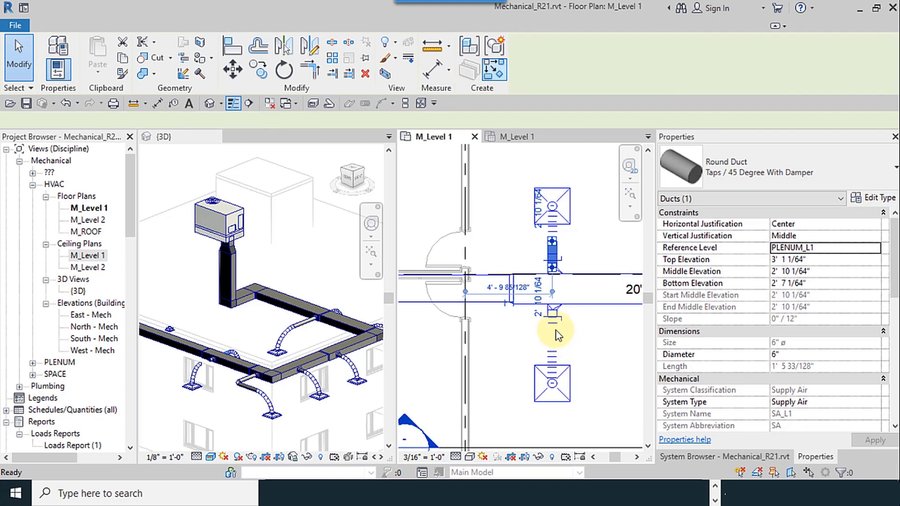
scroll(556, 331, "up", 3)
left_click(551, 307)
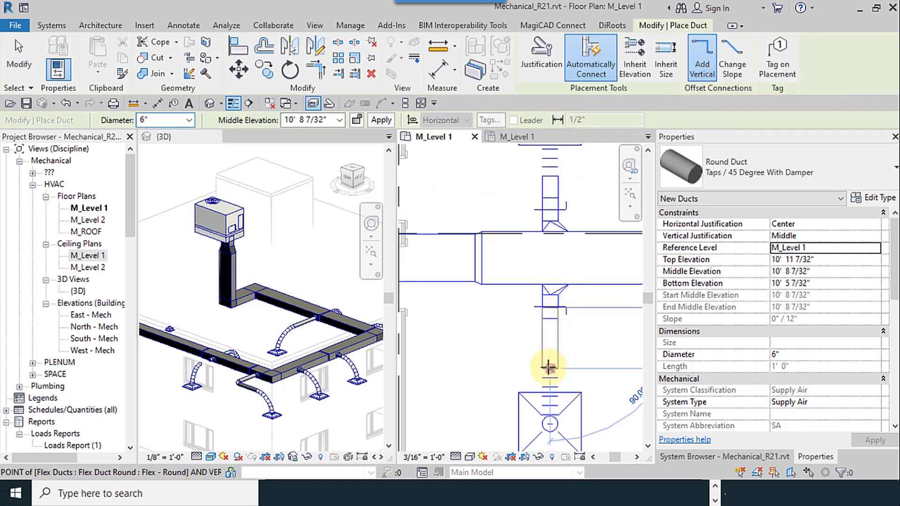
left_click(550, 368)
left_click(18, 56)
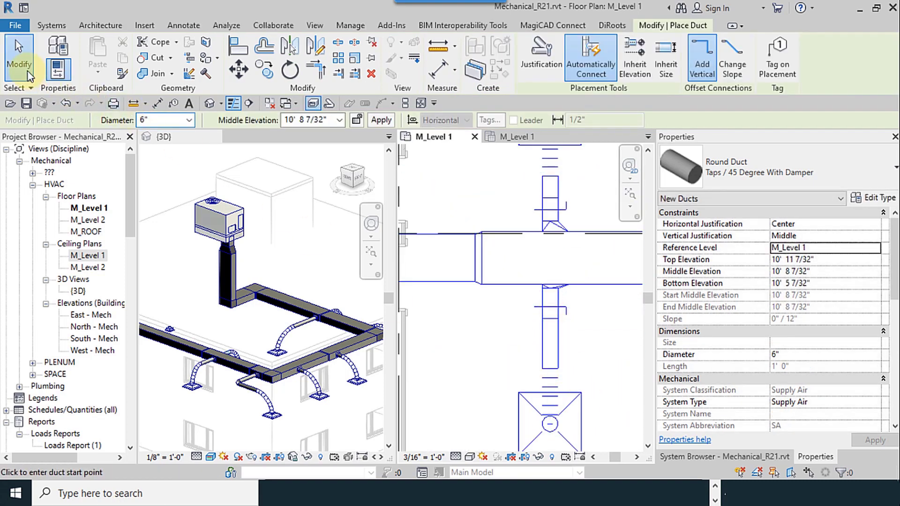
Nudge the 18" x 12" duct farther from the wall between Bed Room 1 and Baby Room 1
scroll(471, 275, "down", 4)
middle_click_drag(497, 319, 565, 317)
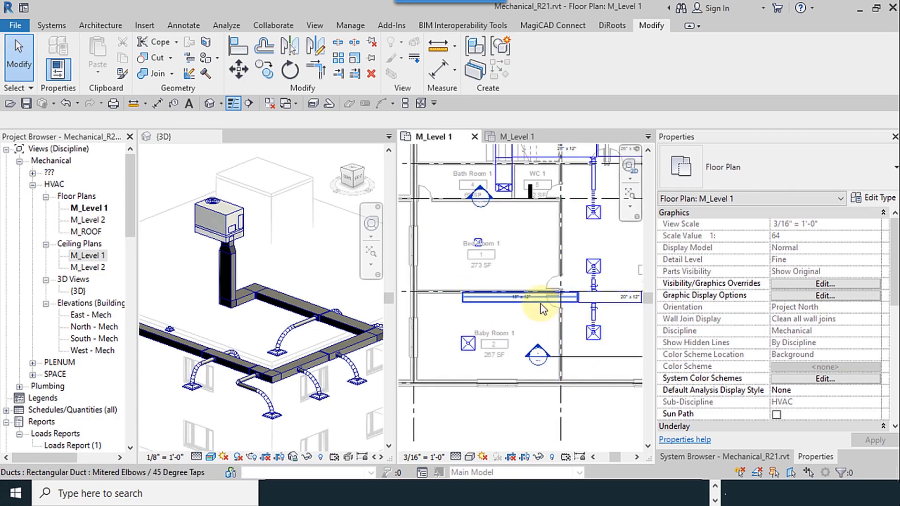
left_click(593, 358)
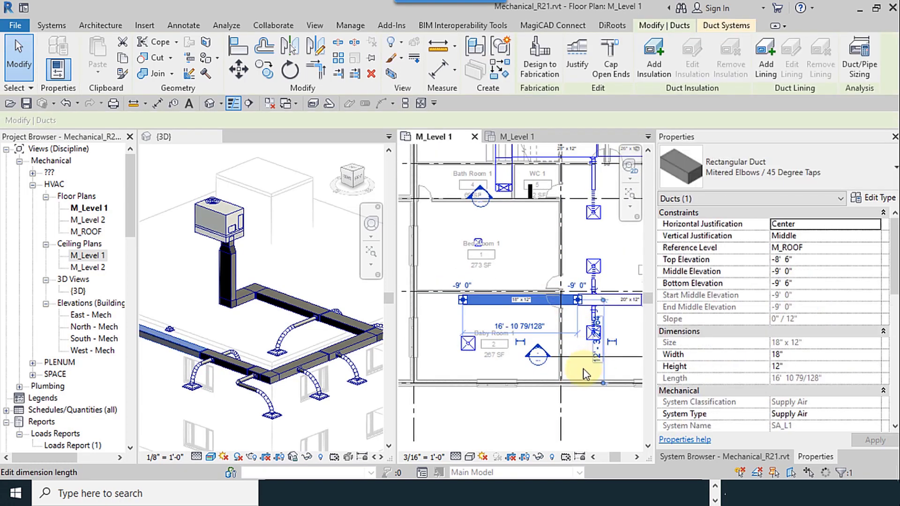
middle_click_drag(590, 385, 515, 406)
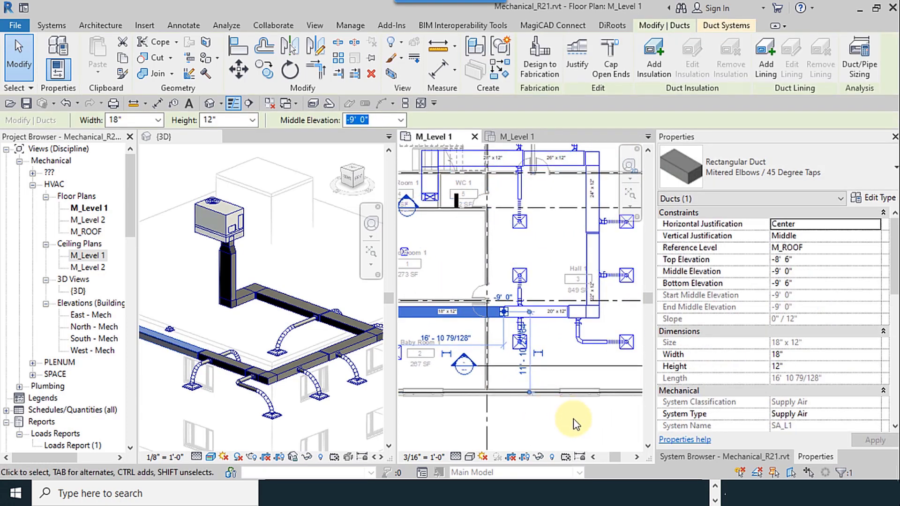
middle_click_drag(546, 201, 596, 224)
Extend the free end of the 18" x 12" duct to a total length of 19' 0"
scroll(441, 300, "up", 3)
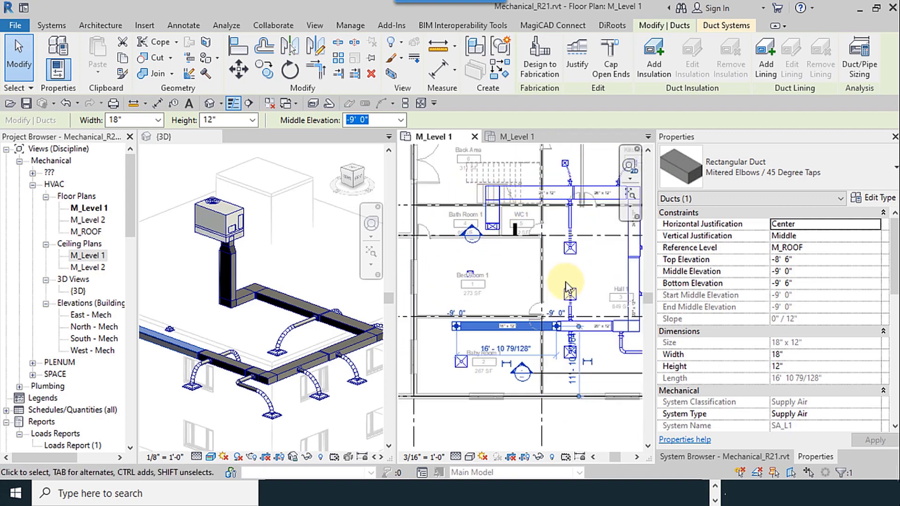
left_click(429, 190)
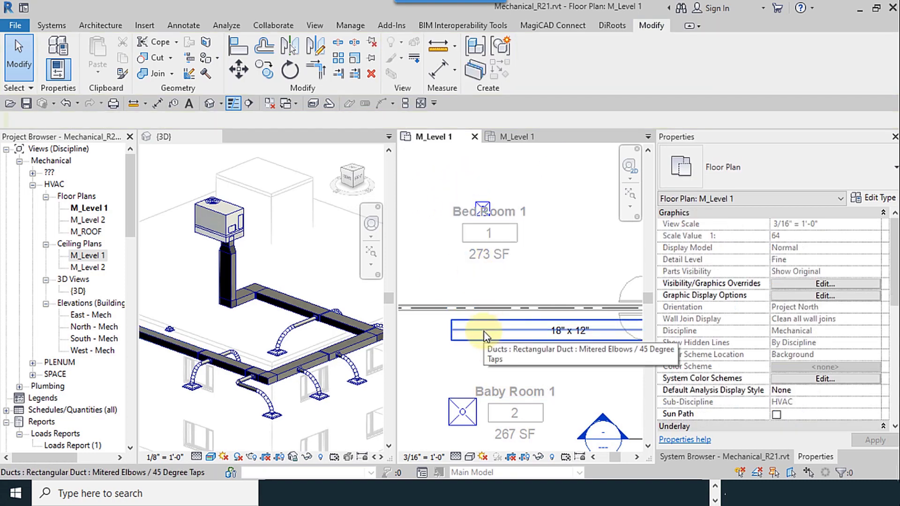
left_click(449, 330)
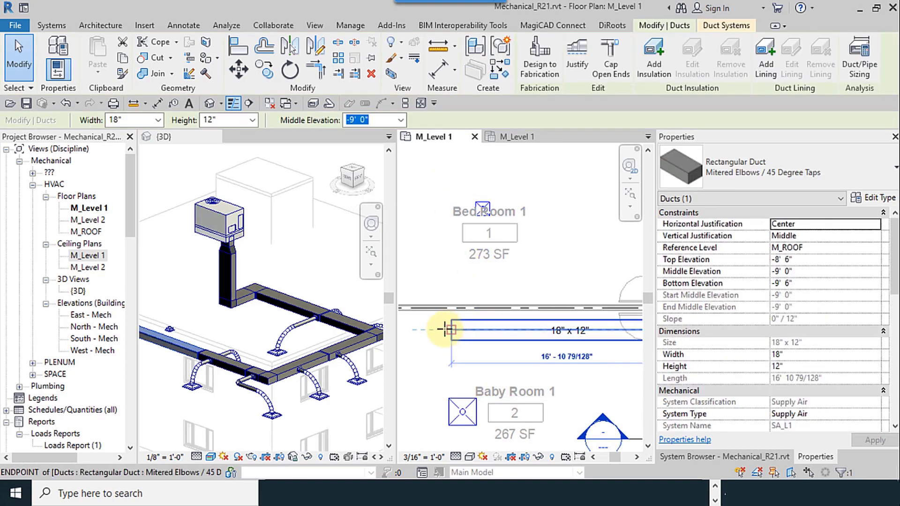
left_click_drag(451, 330, 431, 330)
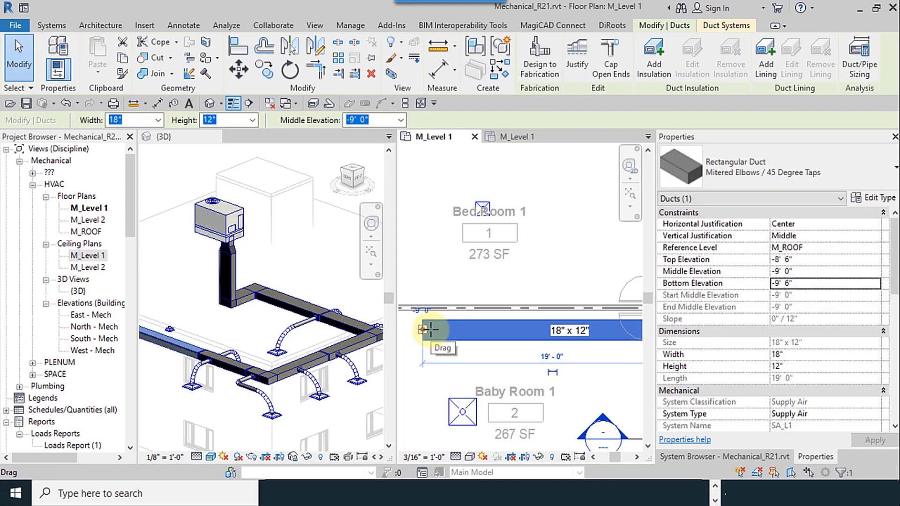
left_click(427, 263)
Move the Bed Room 1 space tag up and to the side, clear of the room's diffuser
left_click(483, 251)
middle_click_drag(483, 252, 550, 351)
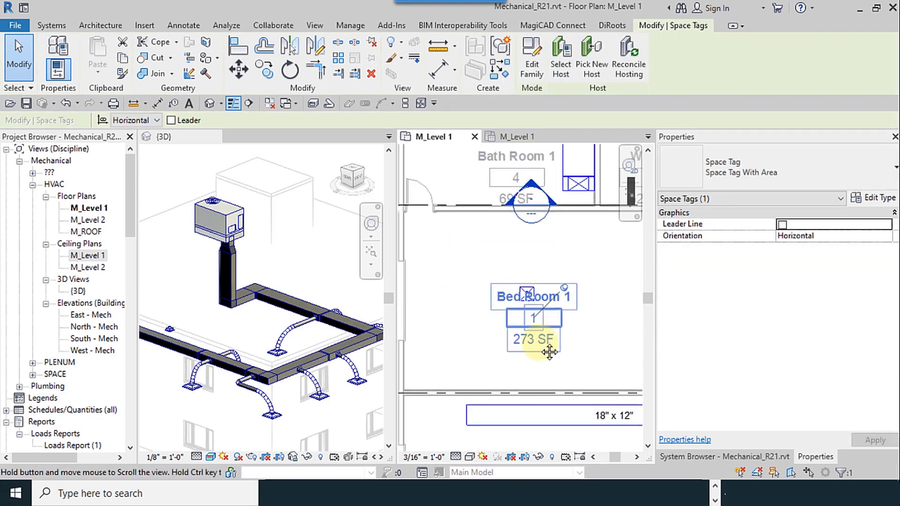
left_click_drag(534, 347, 583, 292)
left_click(516, 332)
middle_click_drag(516, 332, 476, 268)
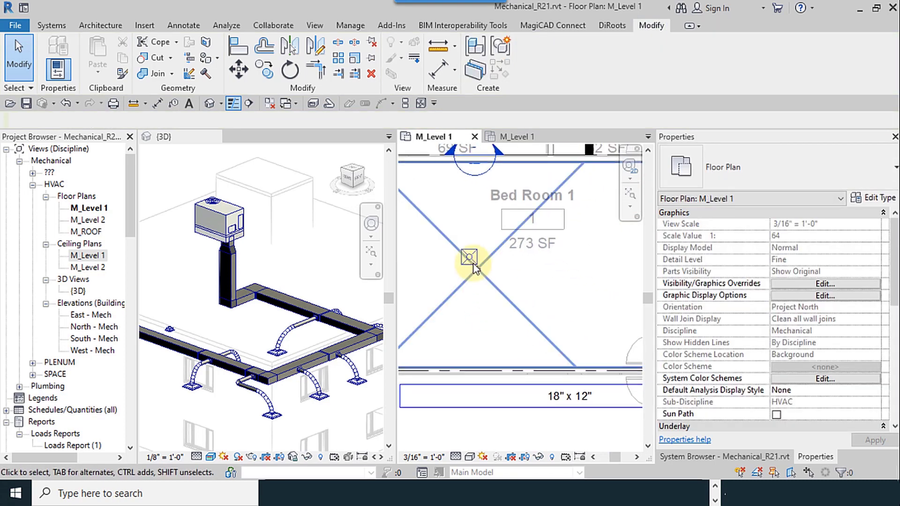
Connect the Baby Room 1 supply diffuser into the 18" x 12" duct
scroll(474, 261, "down", 2)
scroll(246, 367, "down", 2)
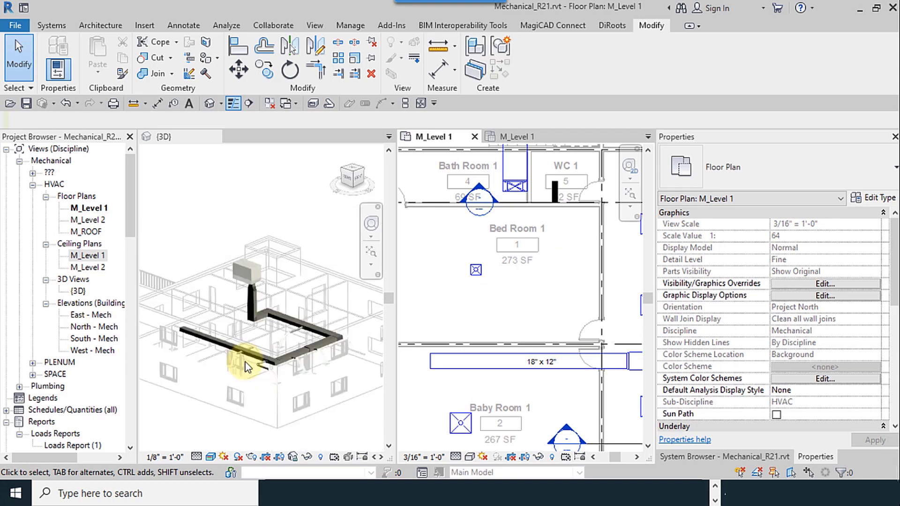
scroll(246, 366, "up", 5)
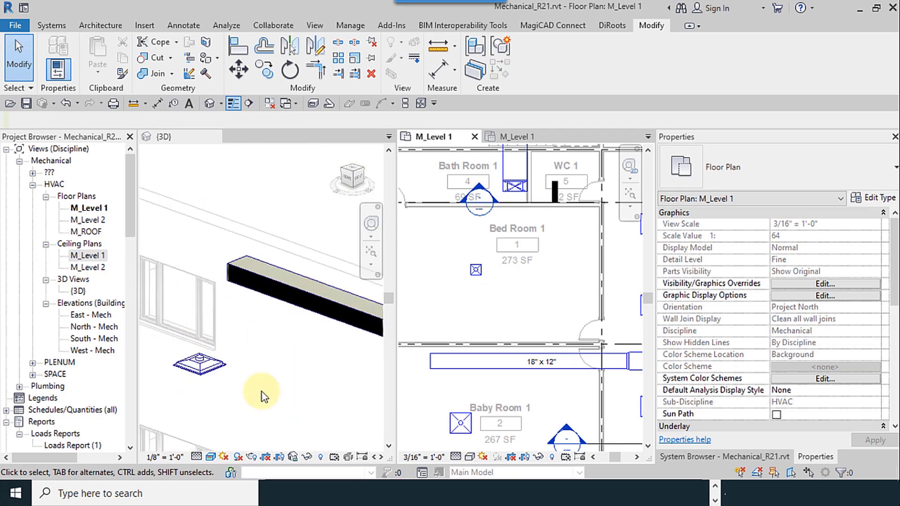
scroll(482, 381, "up", 2)
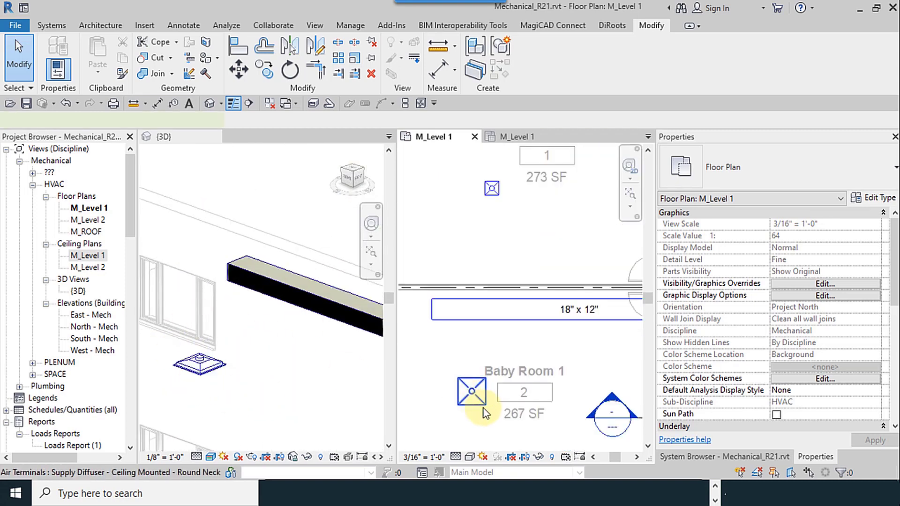
left_click(483, 408)
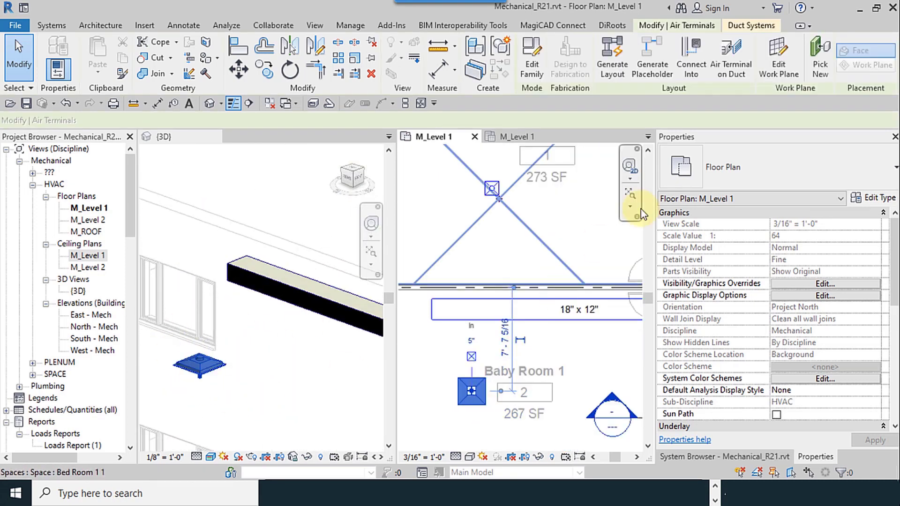
left_click(686, 77)
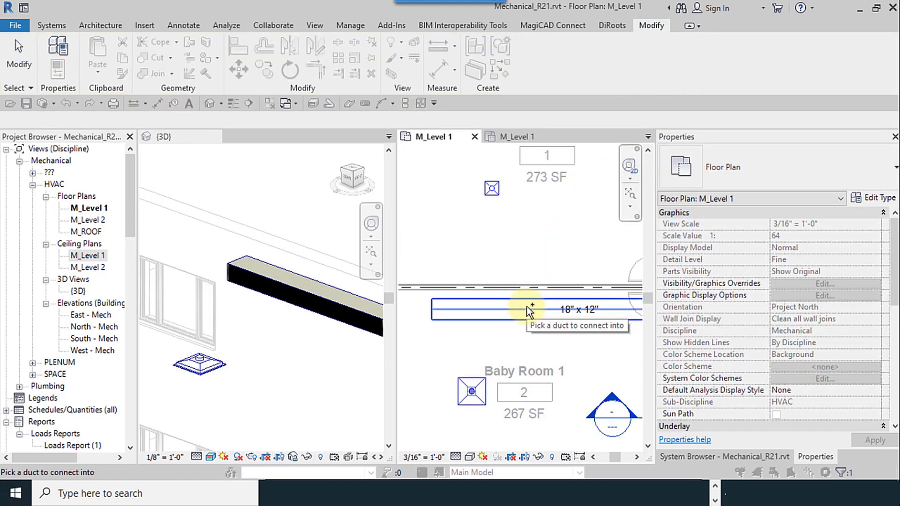
left_click(529, 336)
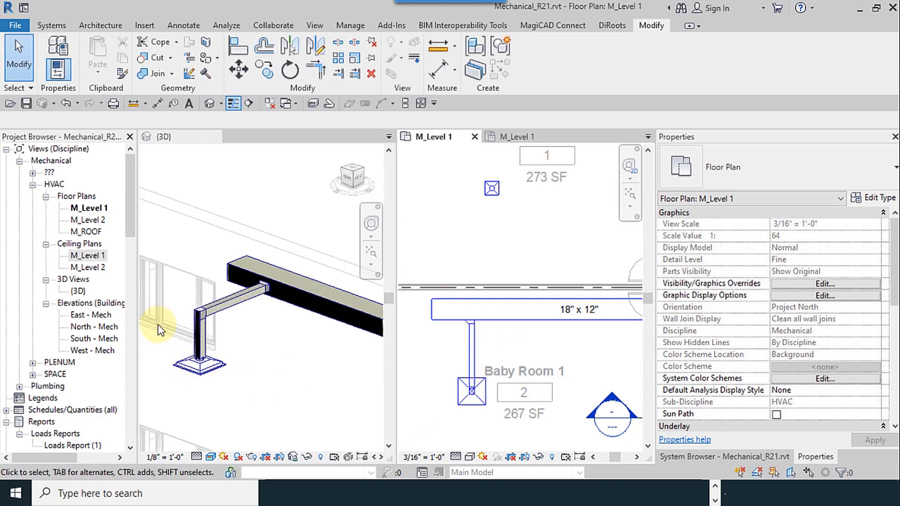
Convert the rigid branch at the Baby Room 1 diffuser to round flex duct with a maximum length of 6' 0"
scroll(224, 361, "up", 3)
left_click(292, 402)
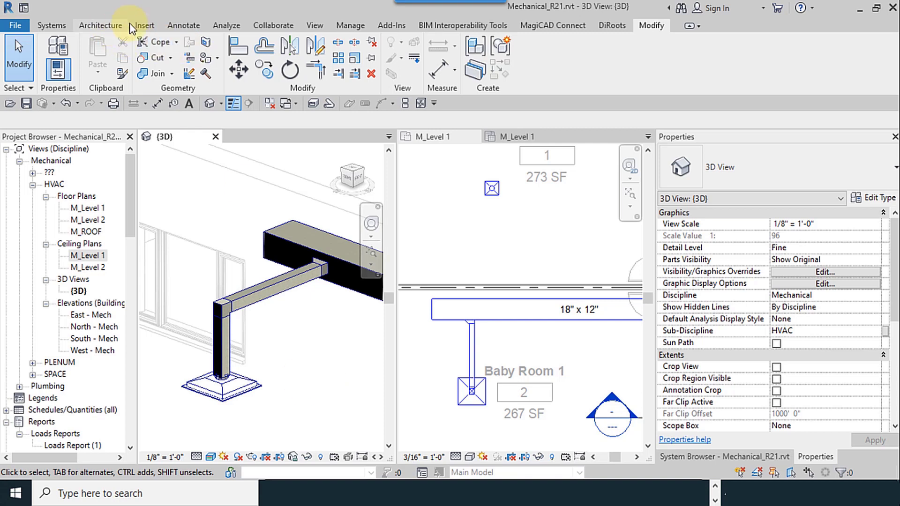
left_click(70, 25)
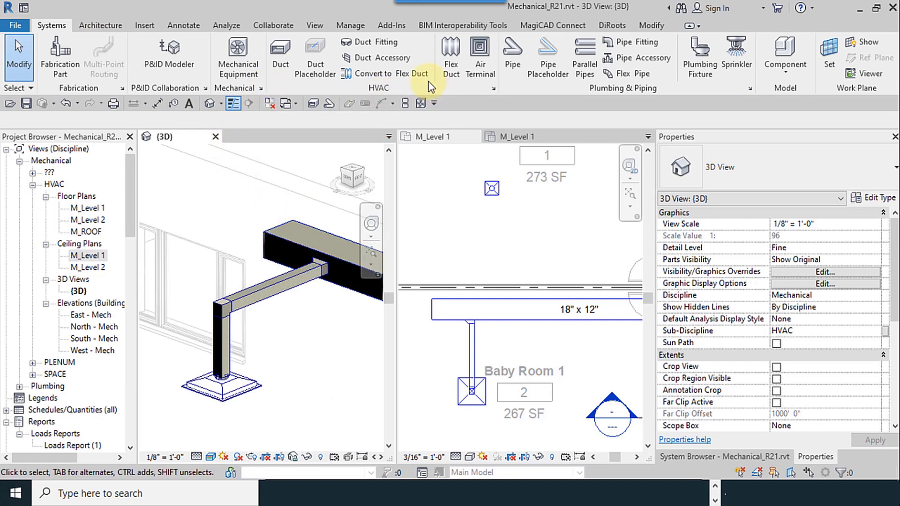
left_click(396, 75)
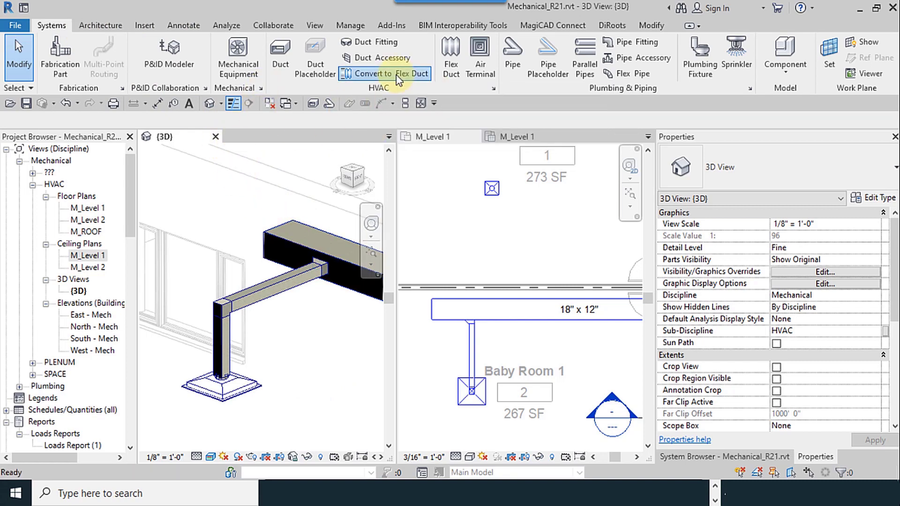
left_click(243, 391)
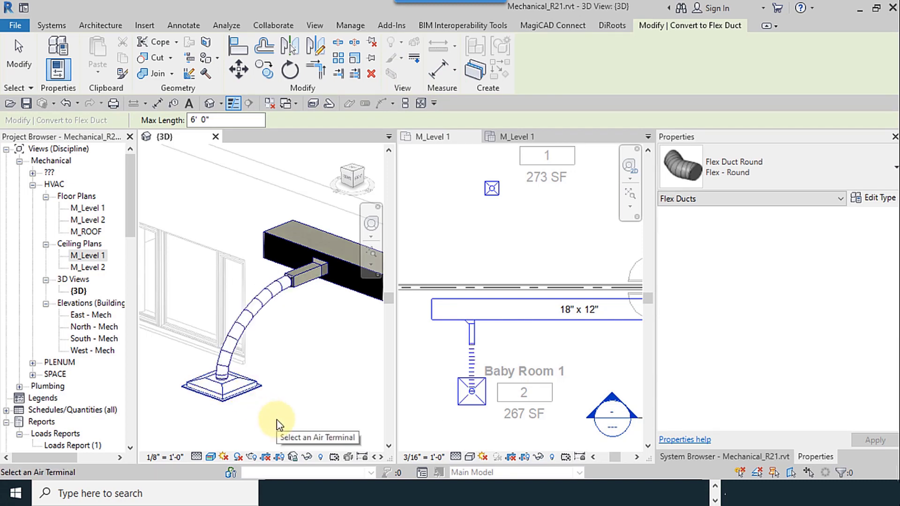
key("Escape")
key("Escape")
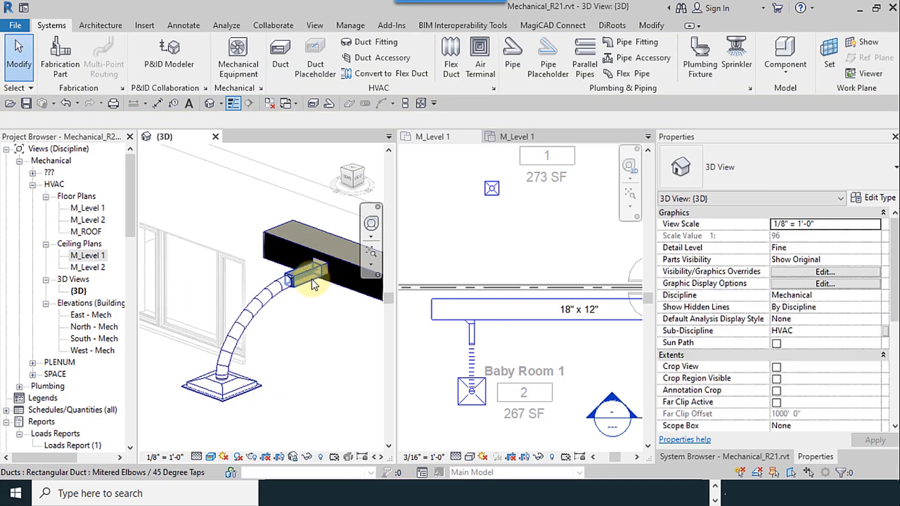
Change the rectangular stub between the main duct and the flex duct to Round Duct Taps / 45 Degree With Damper
left_click(311, 280)
left_click(305, 277)
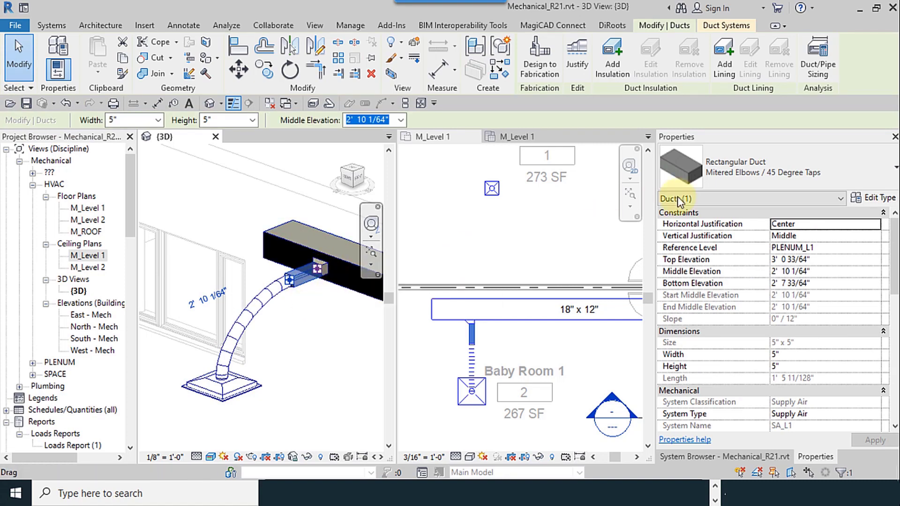
left_click(769, 167)
scroll(771, 280, "down", 5)
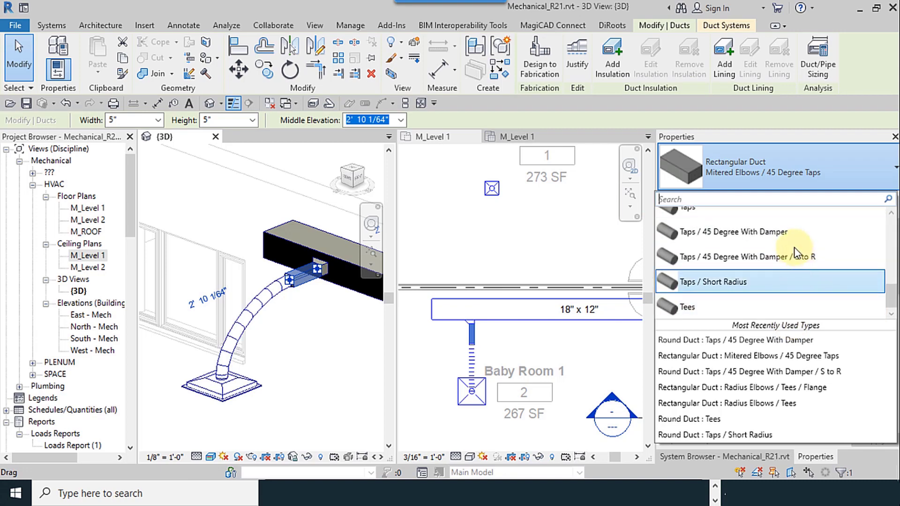
left_click(796, 232)
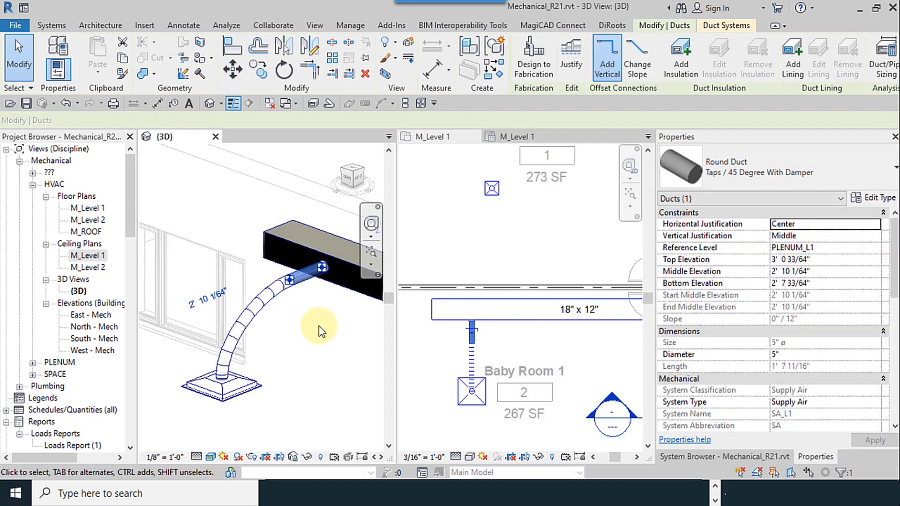
Try the Taps / 45 Degree With Damper / S to R type on the stub and switch back to Taps / 45 Degree With Damper
left_click(665, 187)
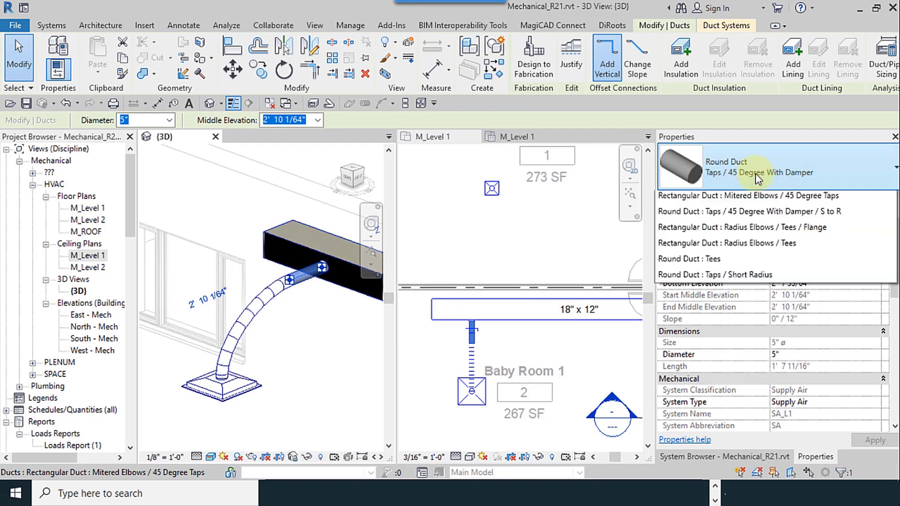
left_click(662, 256)
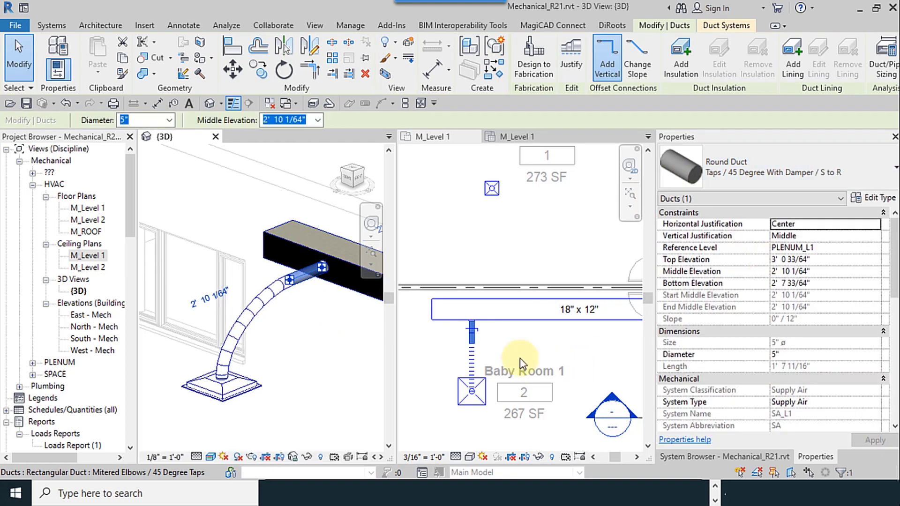
scroll(476, 323, "up", 5)
left_click(775, 198)
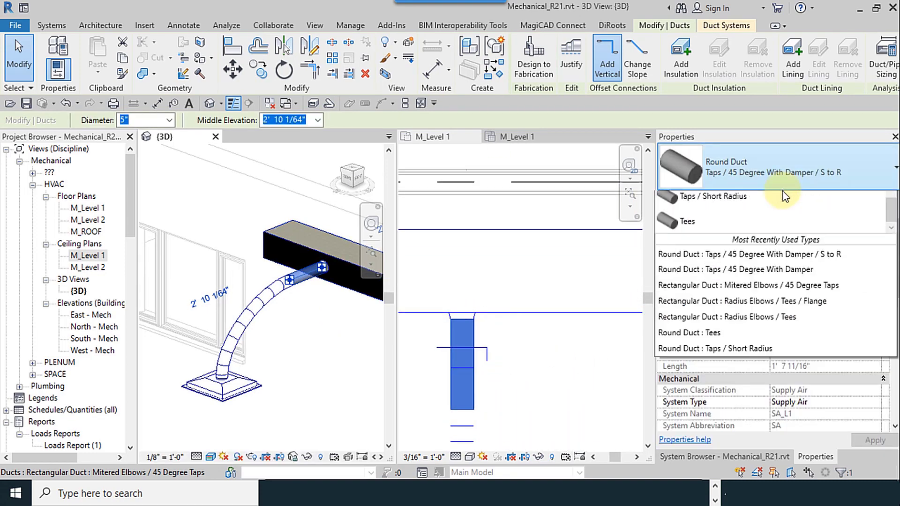
left_click(784, 252)
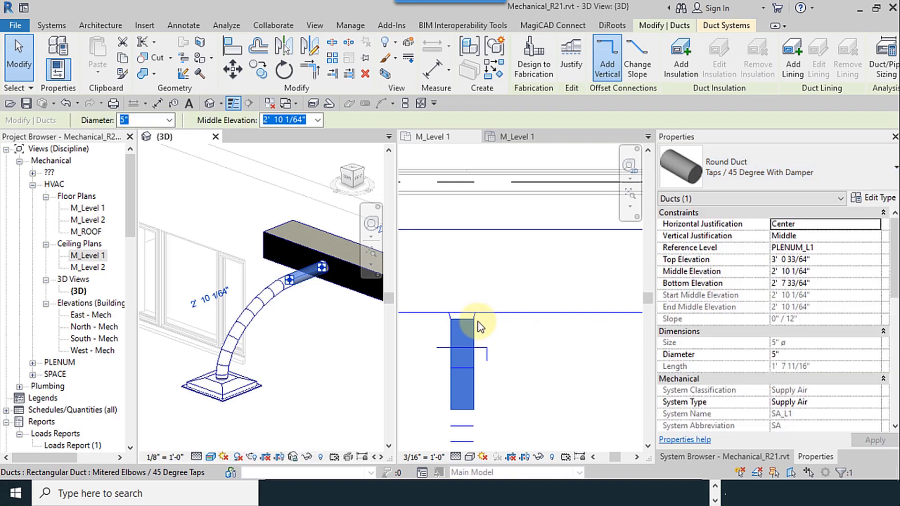
Set the stub duct type's routing preference junction to Square to Round Duct Takeoff with Damper: Standard
left_click(872, 199)
left_click(752, 199)
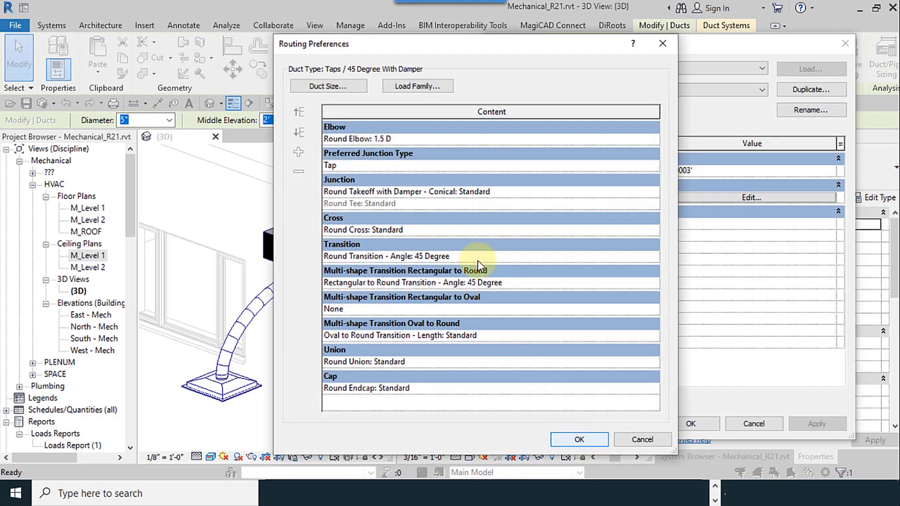
left_click(657, 192)
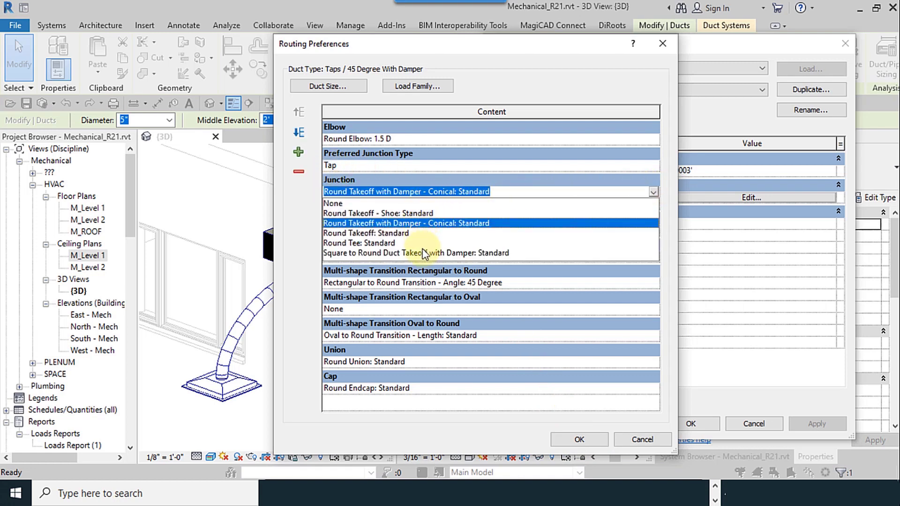
left_click(375, 253)
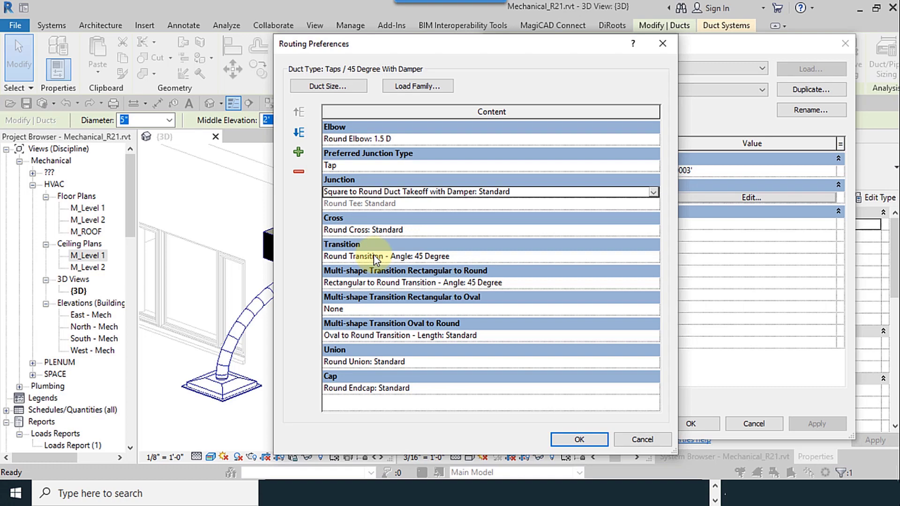
left_click(577, 440)
left_click(688, 424)
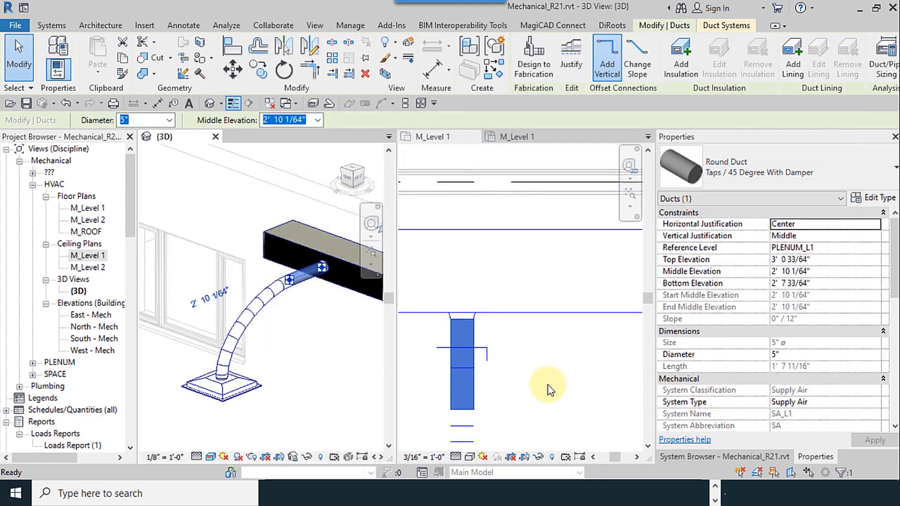
Examine the type and properties of the takeoff fitting joining the Baby Room 1 branch to the main duct
left_click(483, 362)
scroll(305, 263, "up", 1)
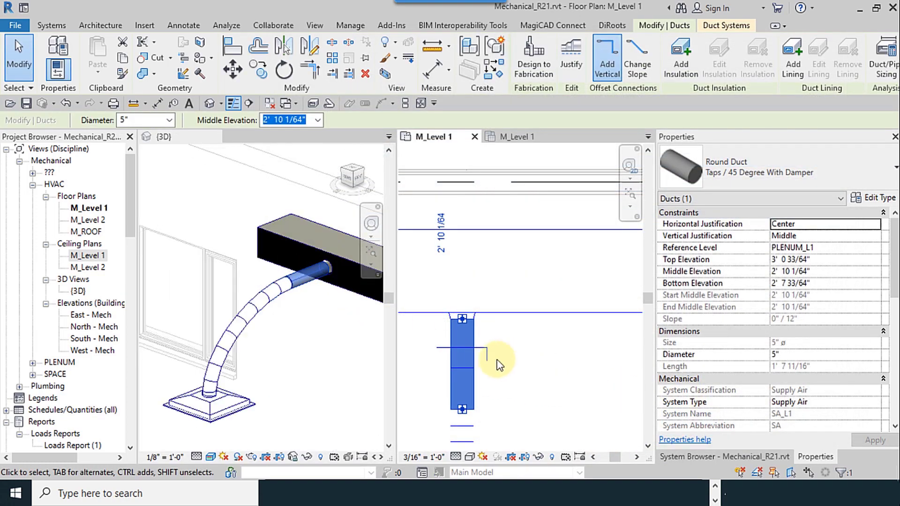
scroll(434, 345, "down", 1)
left_click(502, 360)
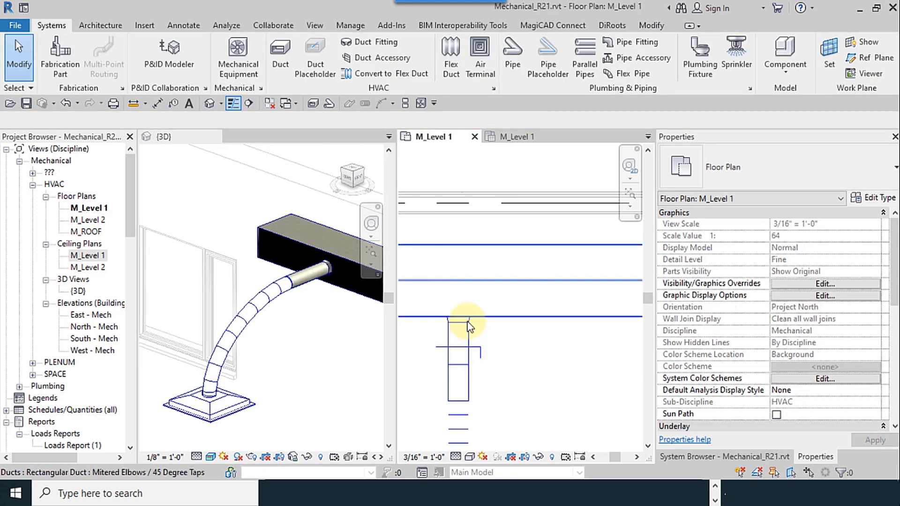
left_click(520, 328)
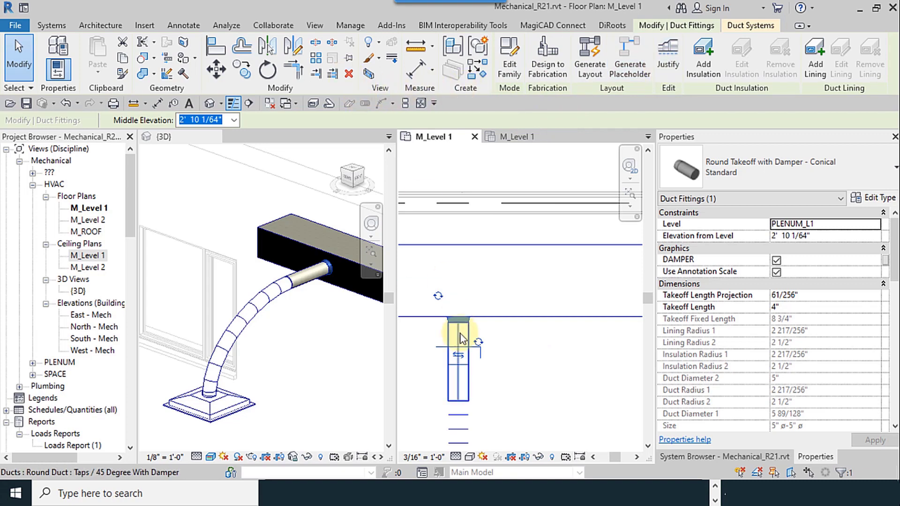
left_click(536, 342)
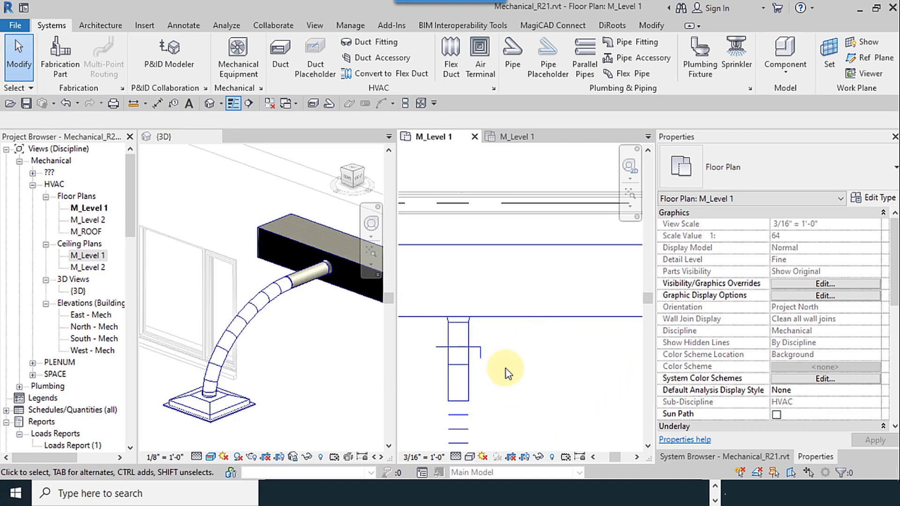
middle_click_drag(542, 368, 579, 364)
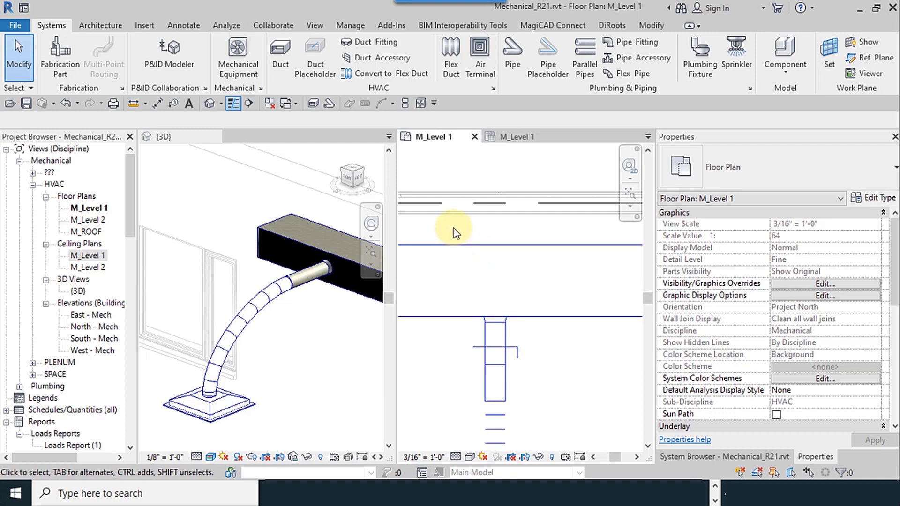
Try to select the ductwork connected to the Baby Room 1 flex duct, and dismiss the save reminder
scroll(458, 228, "down", 2)
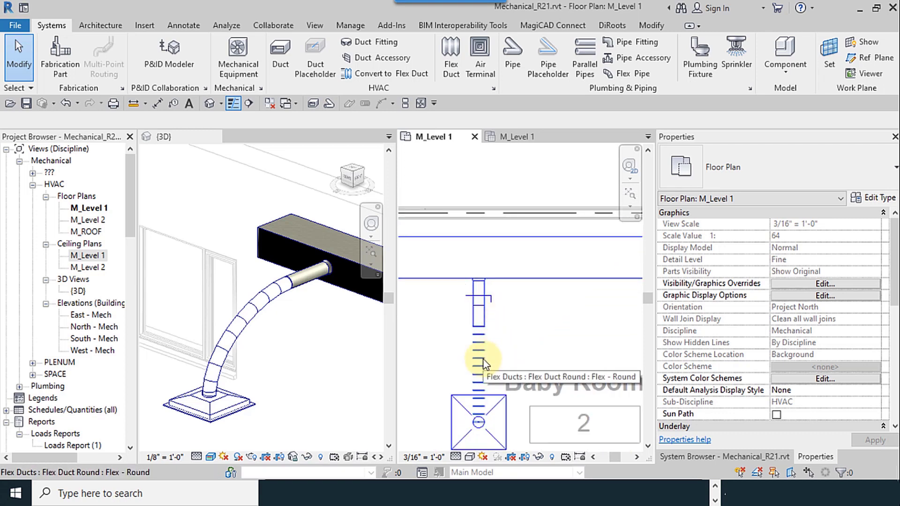
key("Tab")
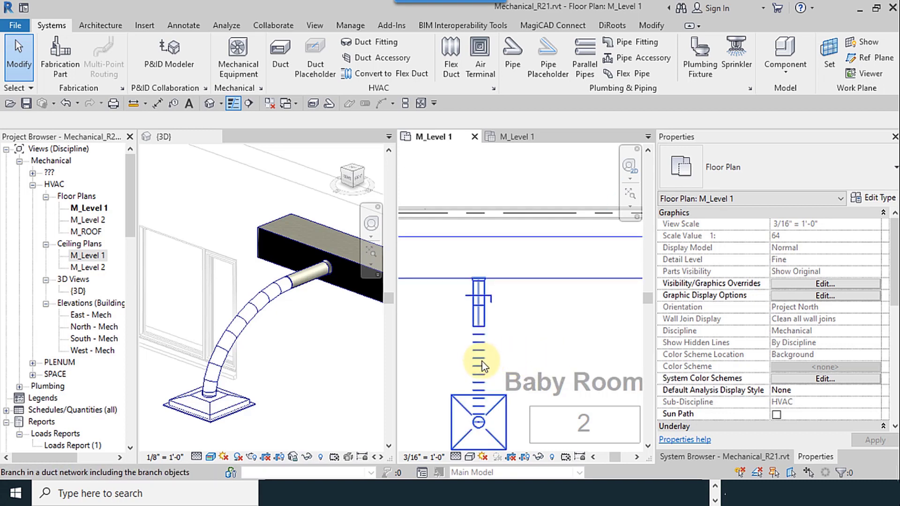
key("Tab")
left_click(482, 362)
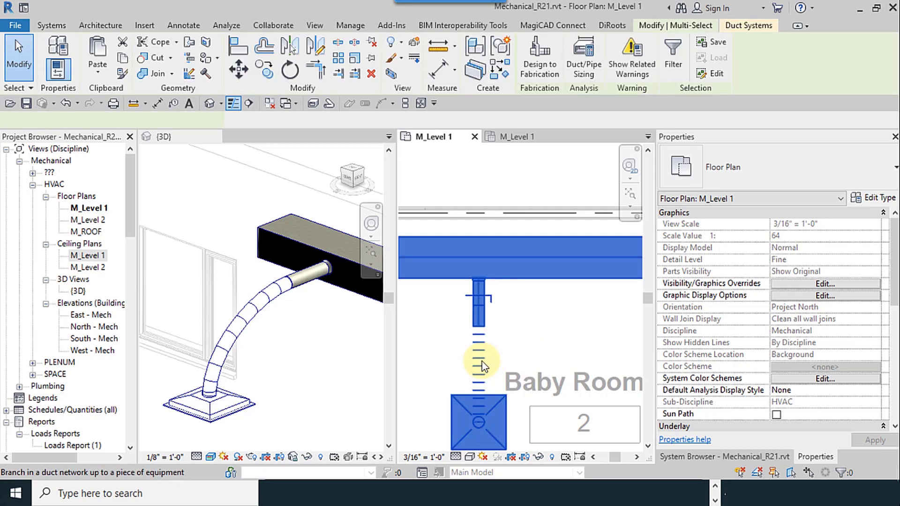
left_click(482, 353)
scroll(482, 353, "down", 2)
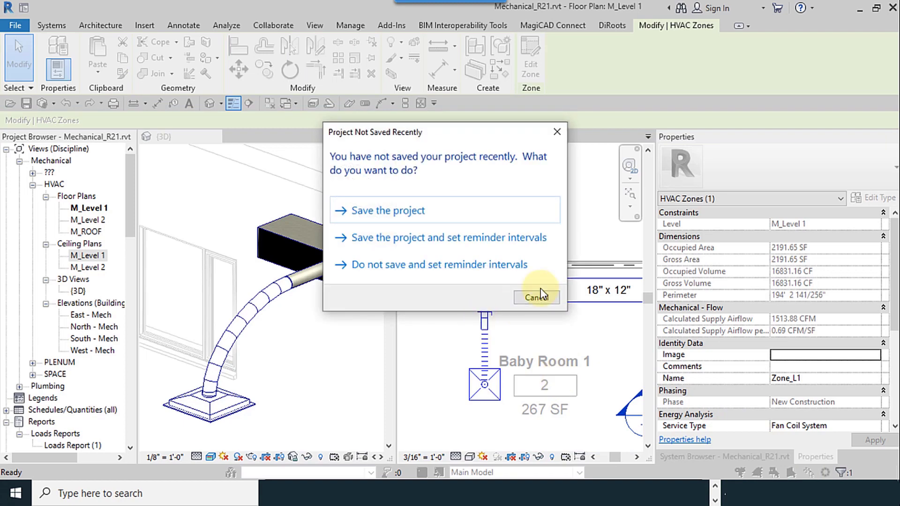
left_click(530, 300)
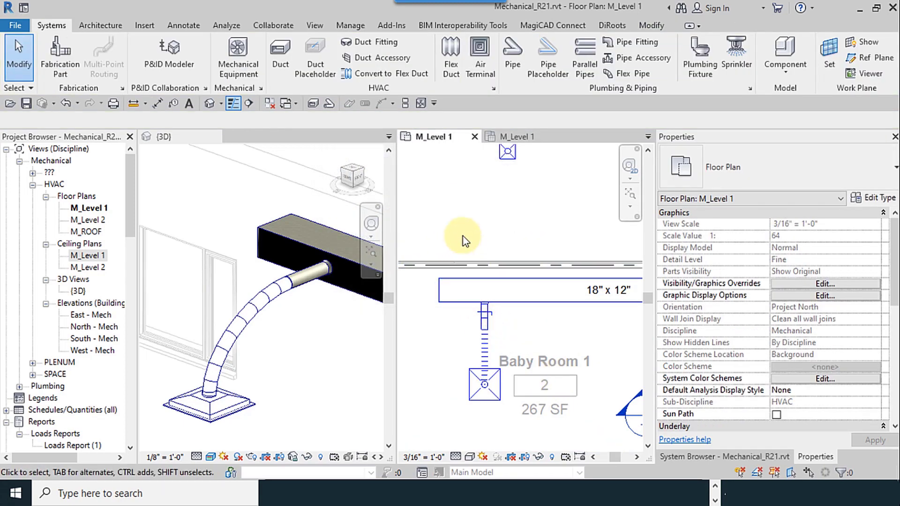
Try to reapply the duct type to the Baby Room 1 round stub and its takeoff fitting
left_click_drag(484, 304, 527, 374)
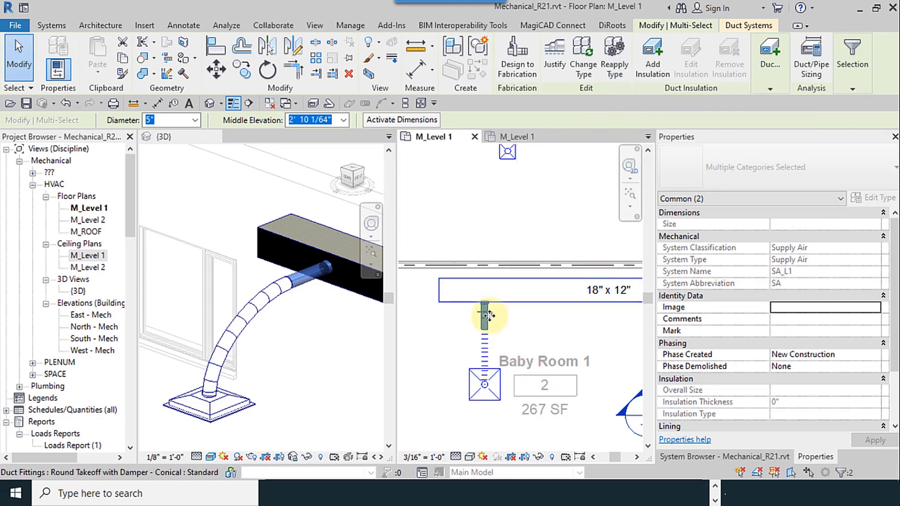
scroll(485, 311, "up", 4)
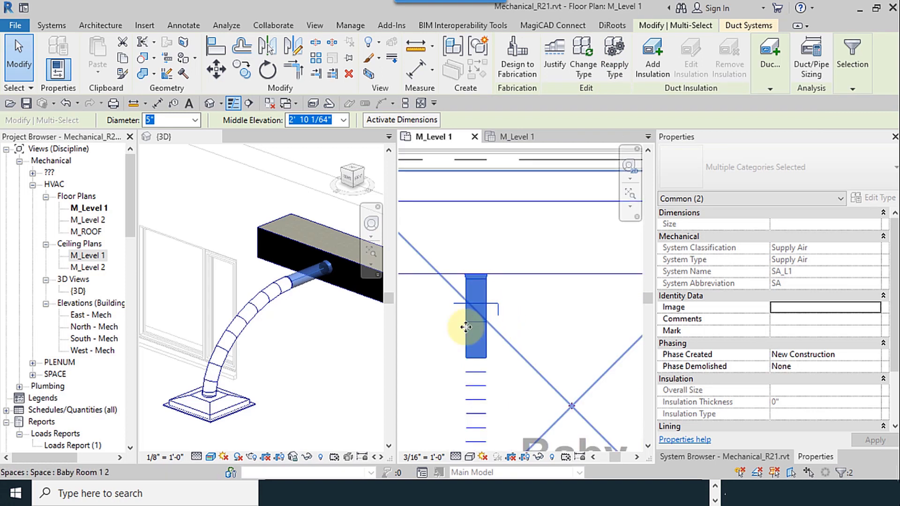
left_click(618, 74)
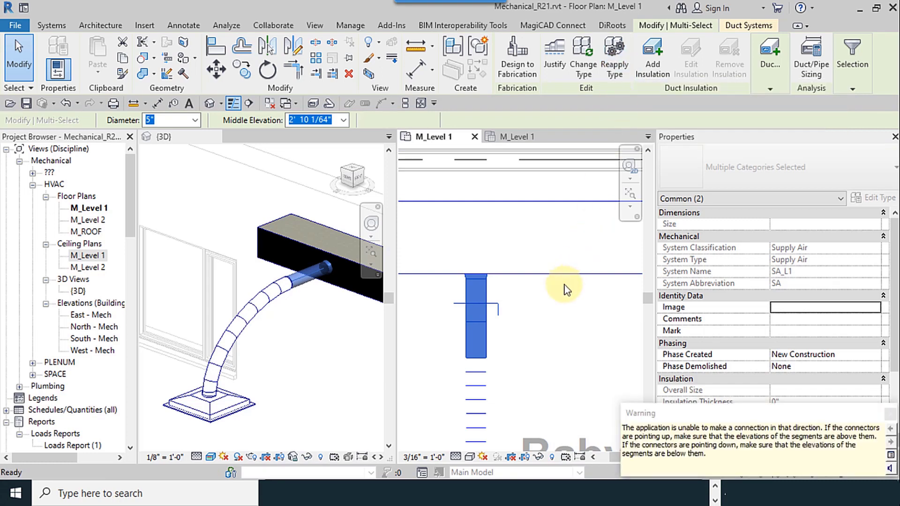
Extend the Baby Room 1 round stub to the near edge of the main duct and check the resulting takeoff fitting
left_click(547, 317)
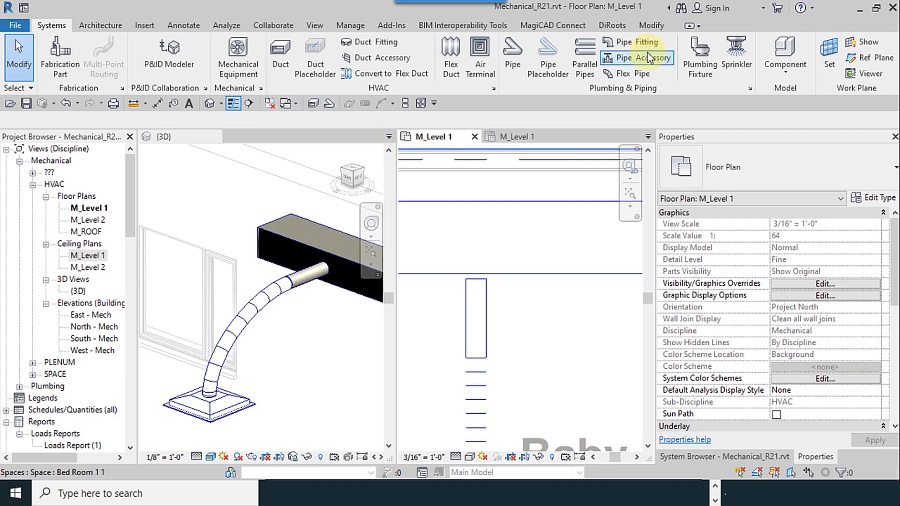
left_click(657, 29)
left_click(338, 73)
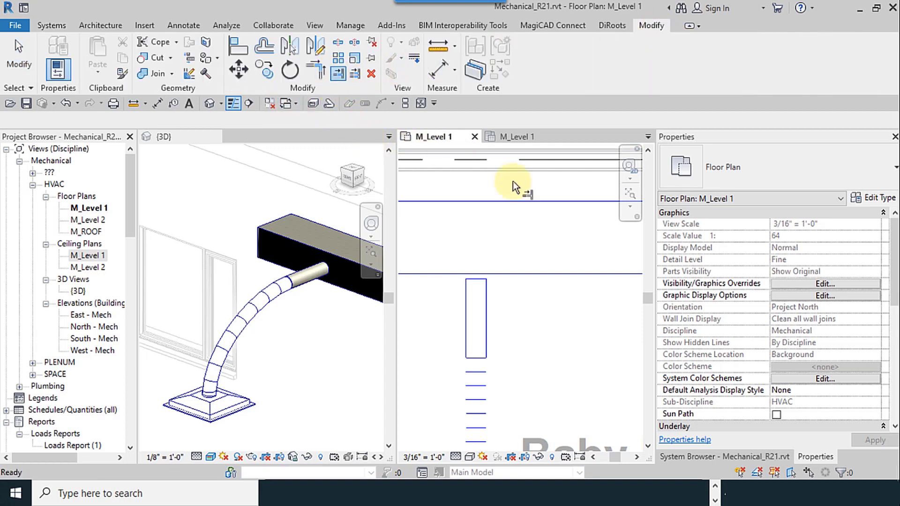
left_click(522, 201)
left_click(613, 390)
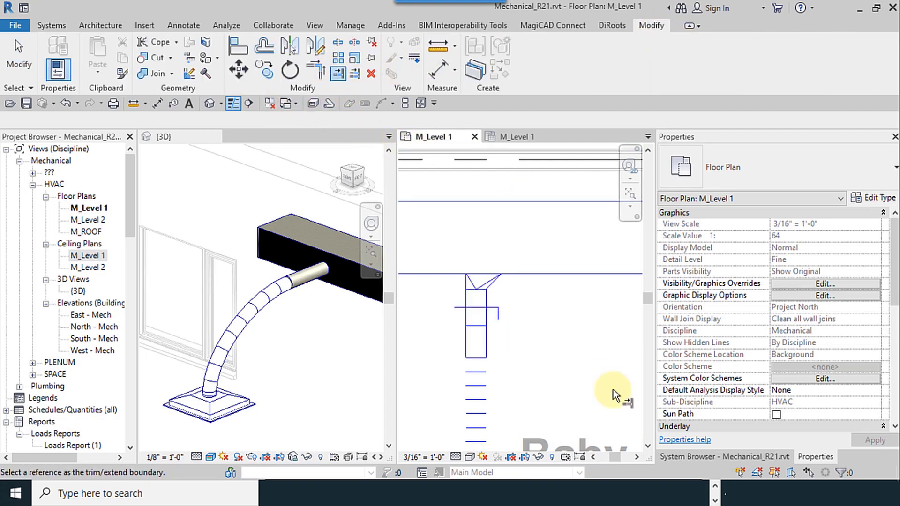
left_click(18, 58)
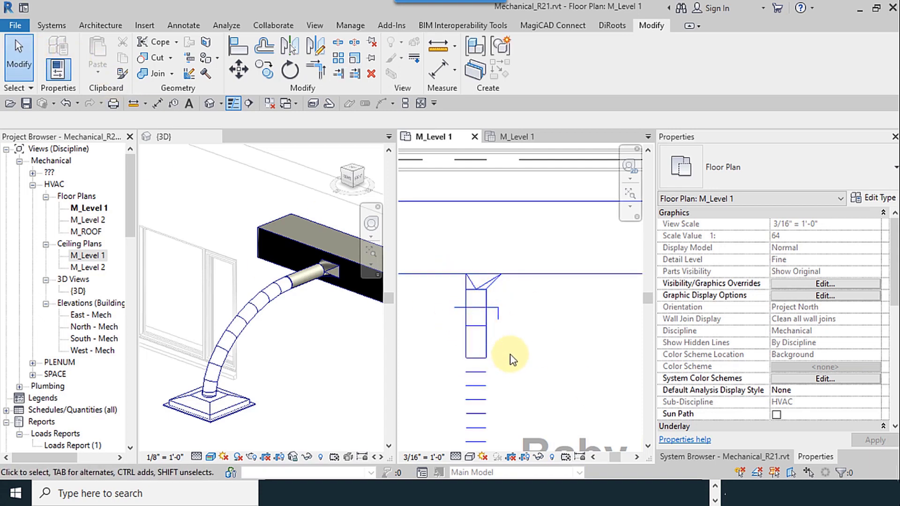
left_click(483, 282)
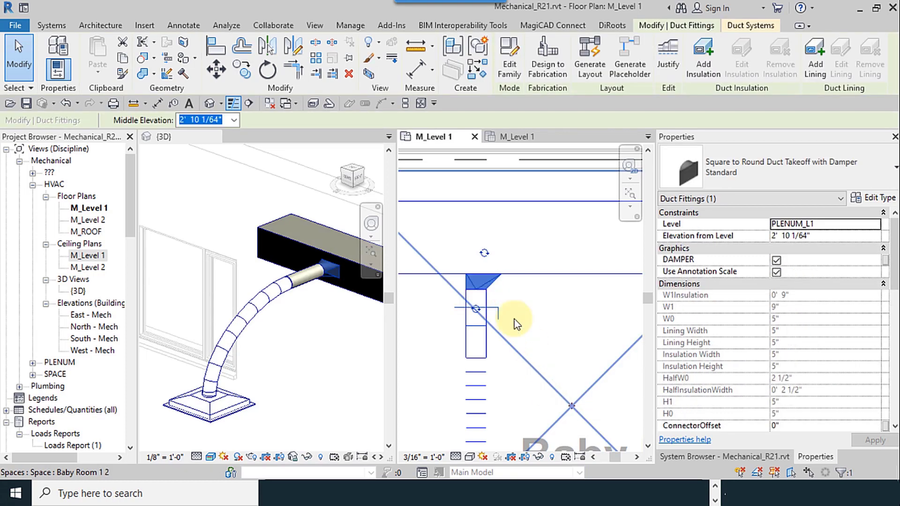
scroll(471, 269, "down", 4)
left_click(511, 413)
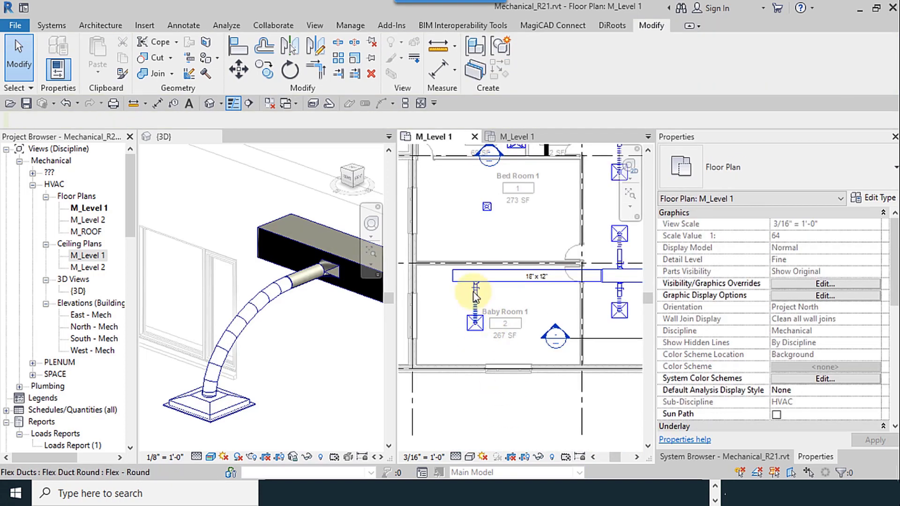
scroll(478, 286, "up", 5)
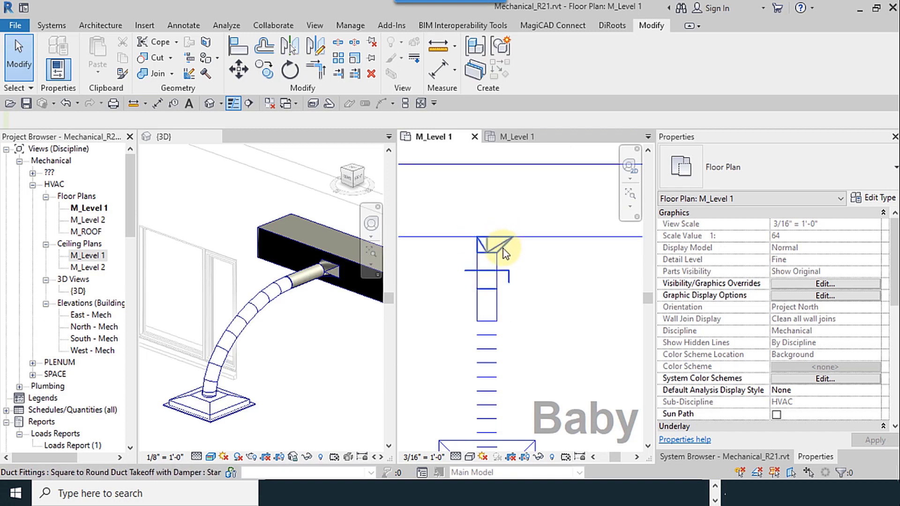
Cut a shallow building section from the Bed Room 1 diffuser to the 18" x 12" duct and open its view
scroll(503, 246, "down", 4)
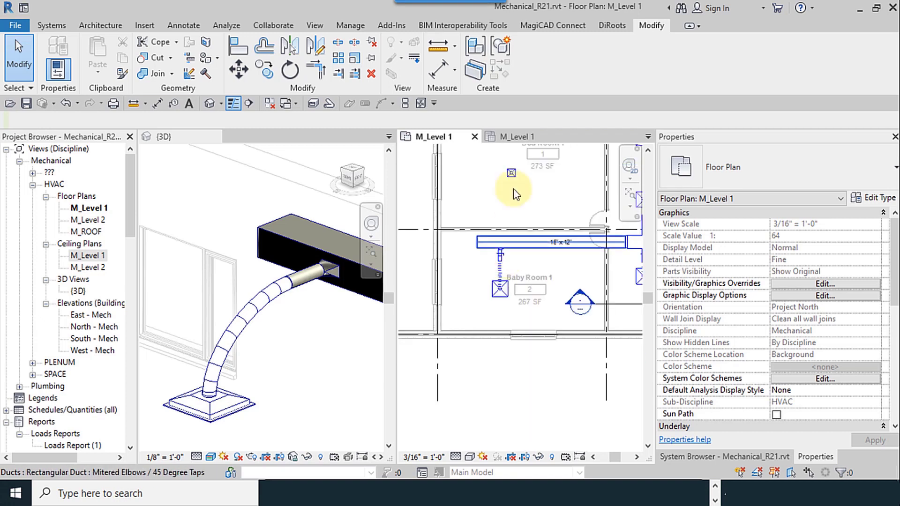
scroll(513, 184, "up", 3)
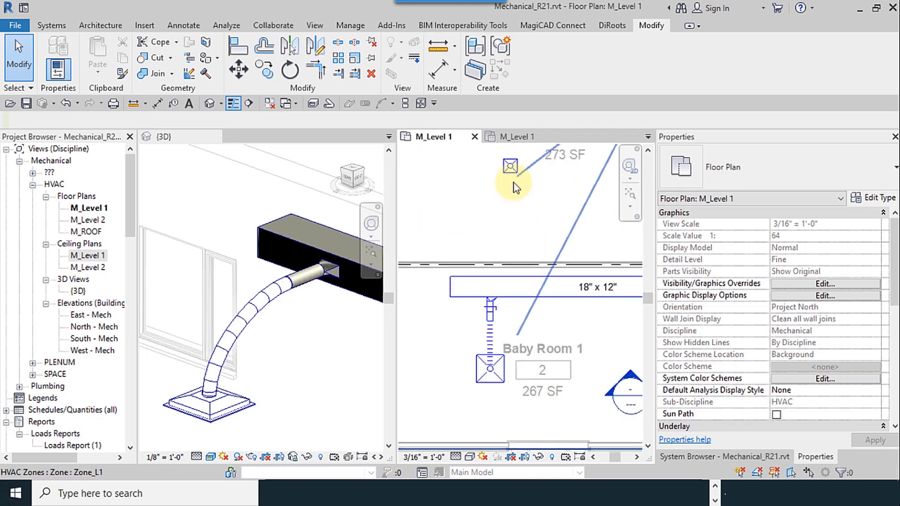
left_click(249, 104)
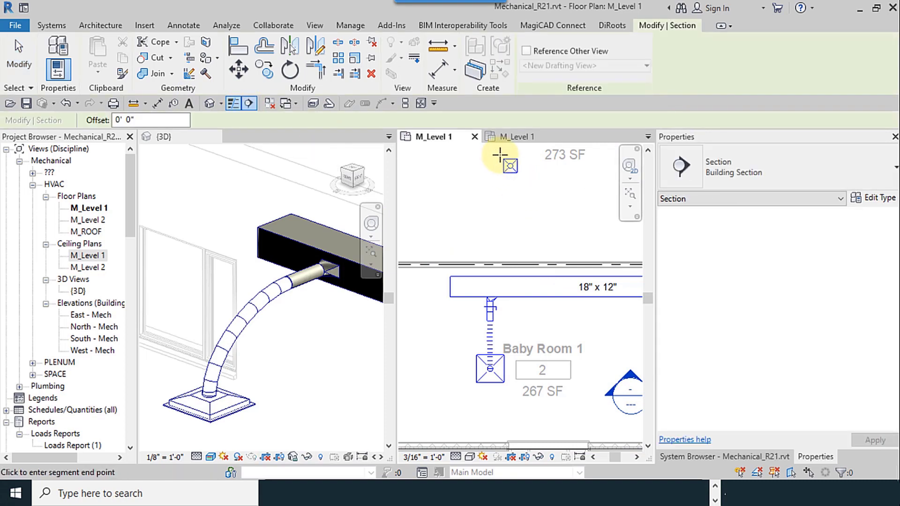
left_click(498, 294)
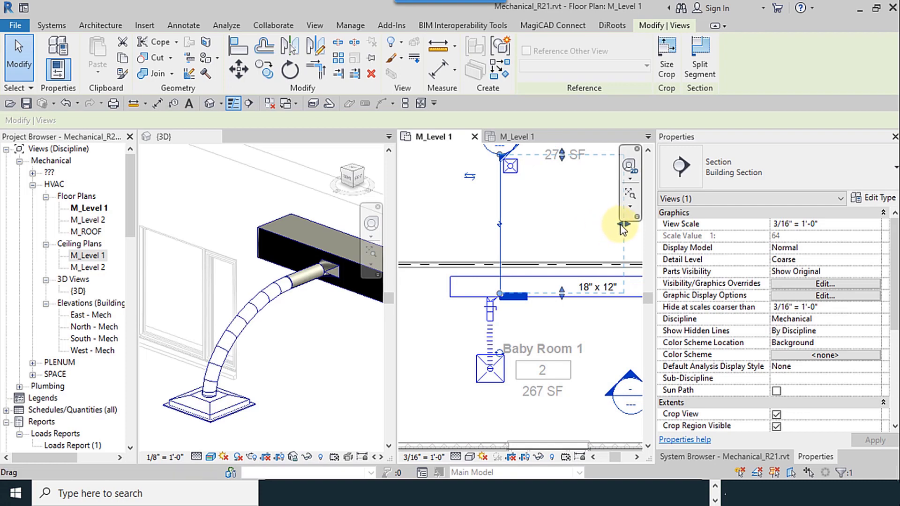
left_click_drag(620, 225, 533, 224)
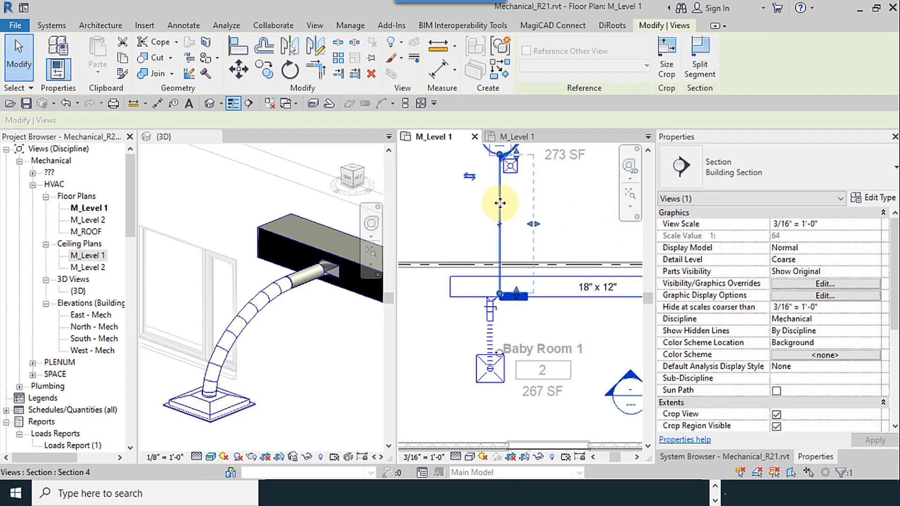
right_click(500, 203)
left_click(542, 207)
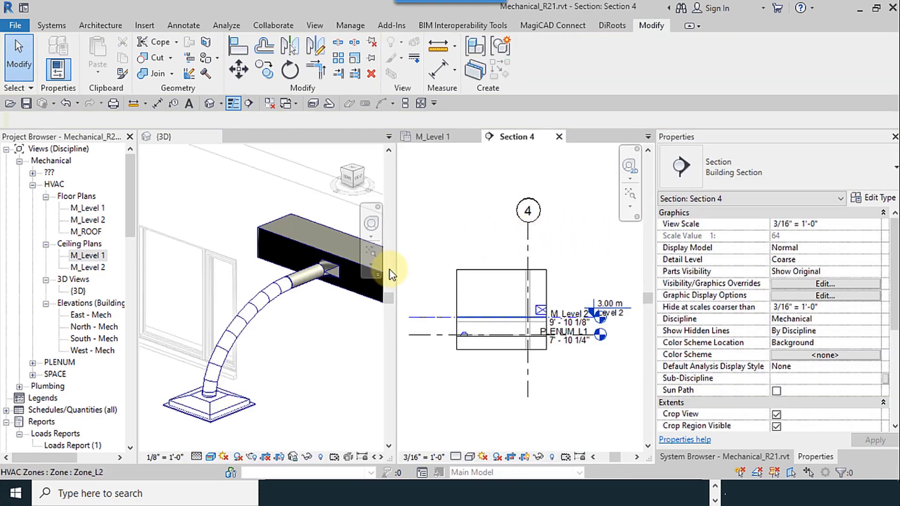
Enlarge the section's crop region downward and on the diffuser side, and set the view's detail level to Fine
middle_click_drag(516, 349, 560, 289)
scroll(558, 290, "up", 1)
left_click(536, 291)
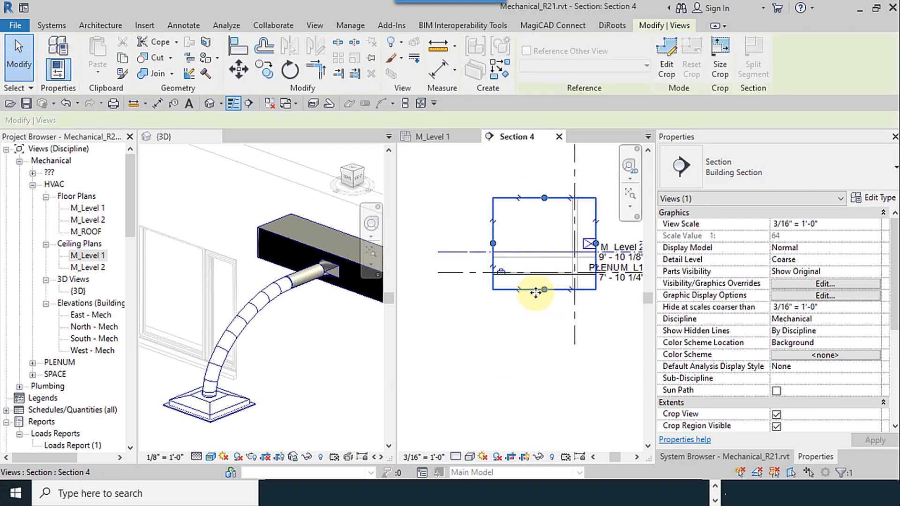
left_click_drag(544, 289, 542, 326)
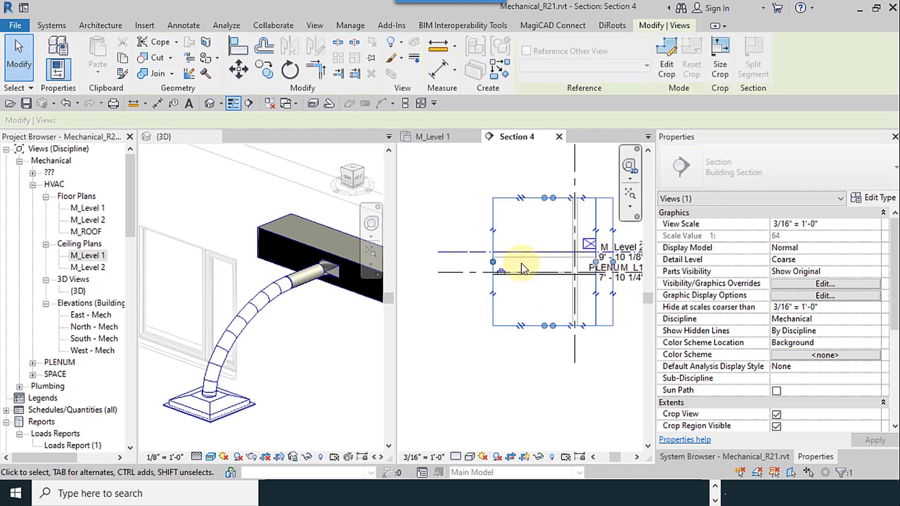
left_click_drag(492, 262, 467, 261)
left_click(456, 457)
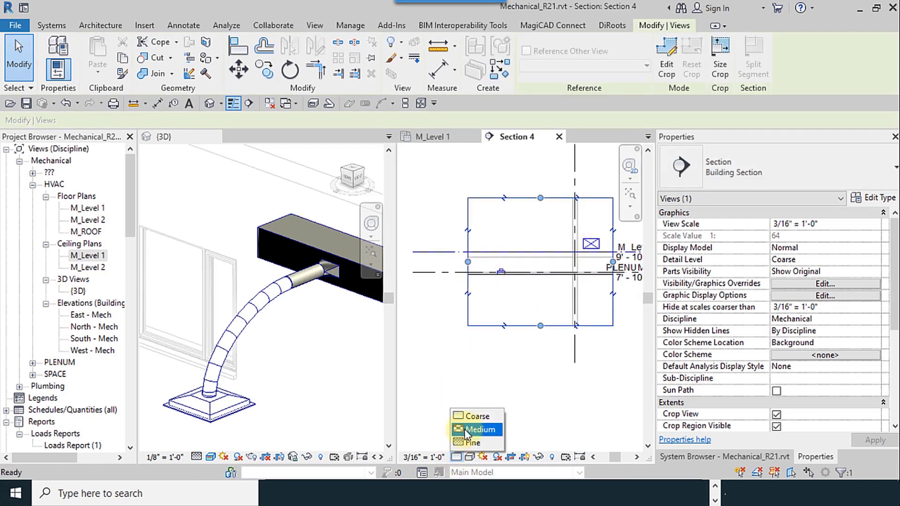
left_click(473, 443)
Draw a 5" round duct straight up from the Bed Room 1 diffuser and about 5' 9" horizontally, stopping short of the main duct
scroll(573, 248, "up", 3)
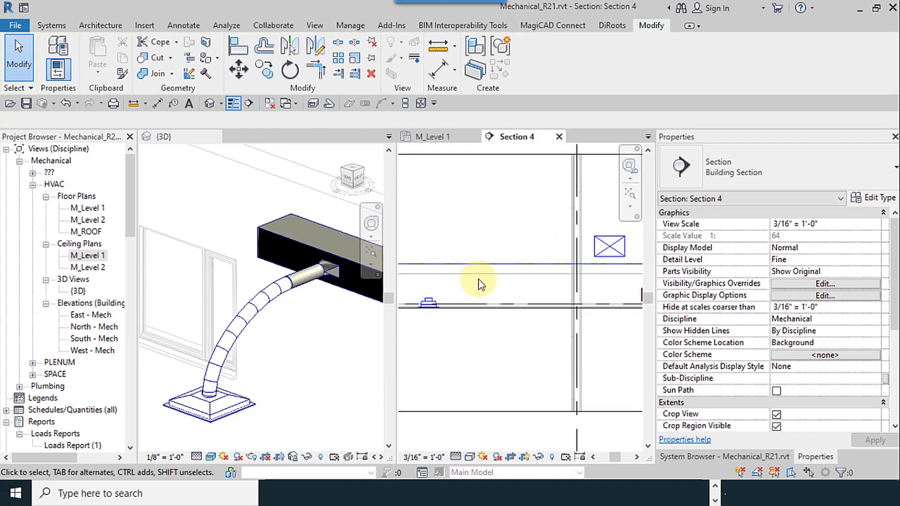
left_click_drag(426, 303, 440, 310)
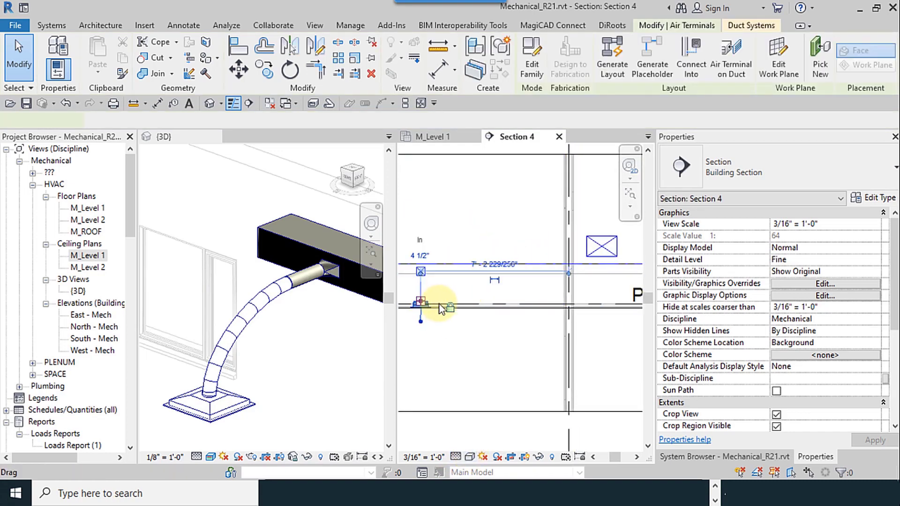
middle_click_drag(420, 272, 462, 278)
scroll(462, 281, "up", 3)
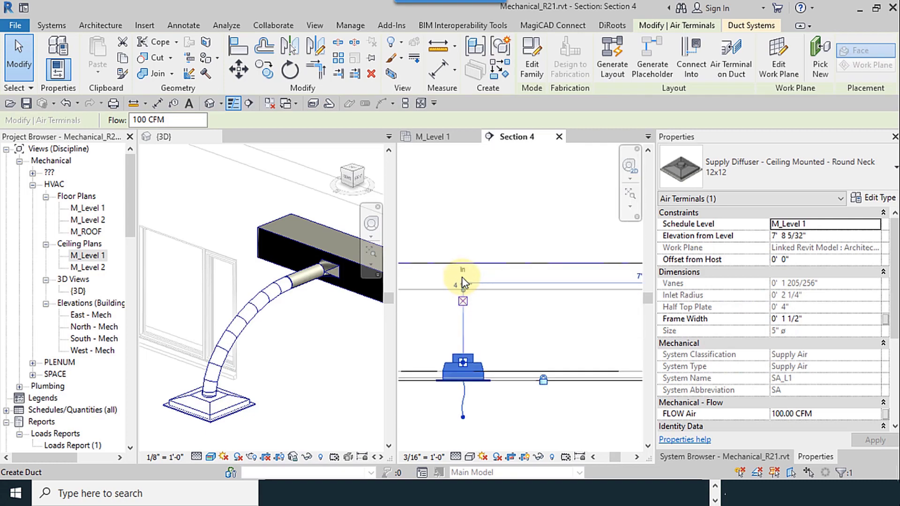
left_click(463, 303)
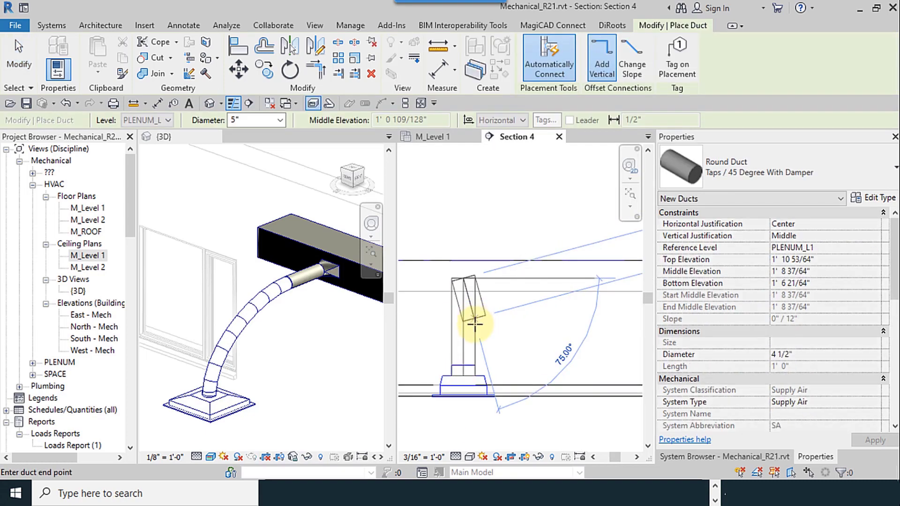
scroll(465, 298, "down", 4)
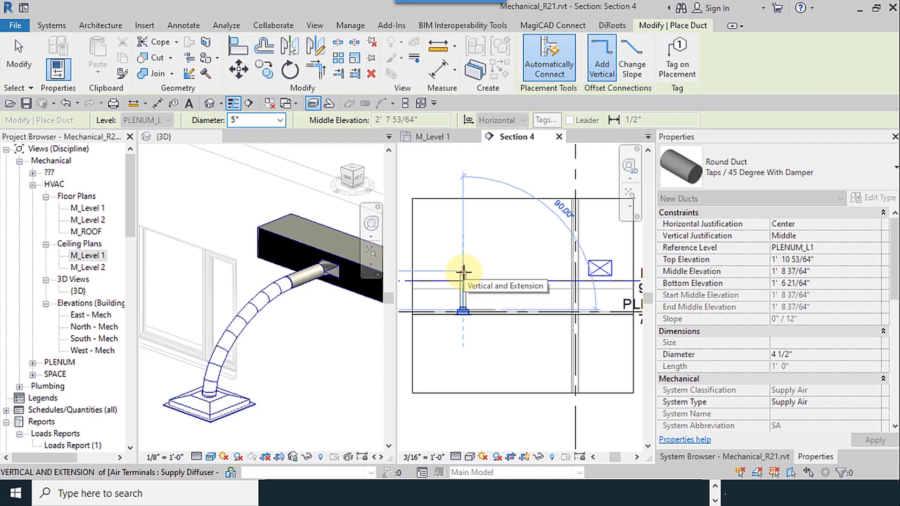
left_click(463, 272)
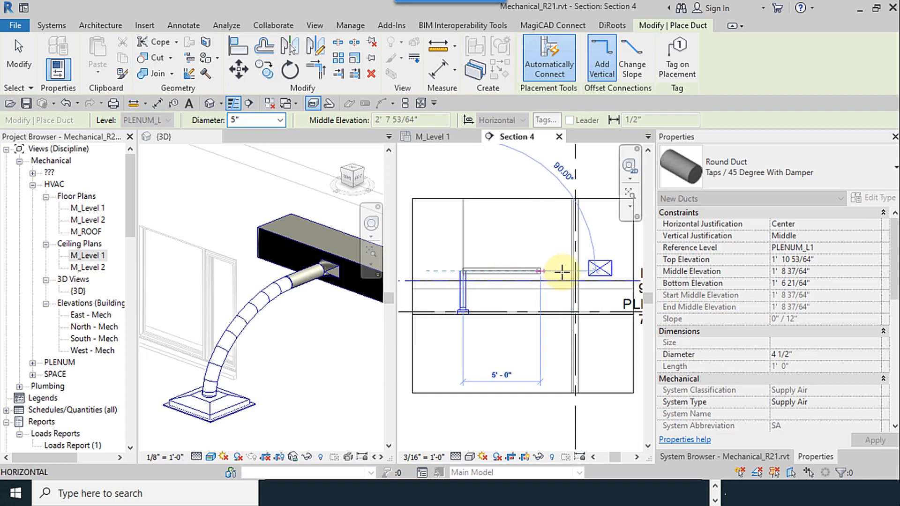
scroll(582, 272, "up", 5)
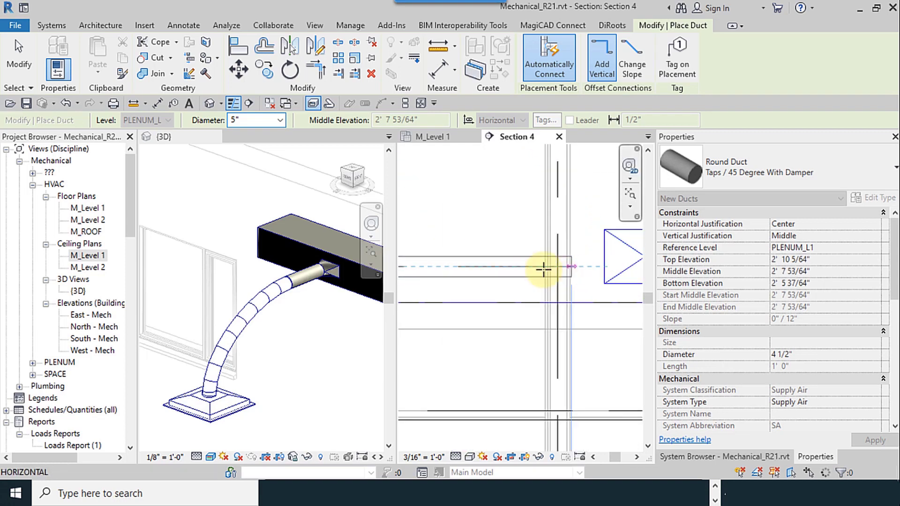
left_click(505, 267)
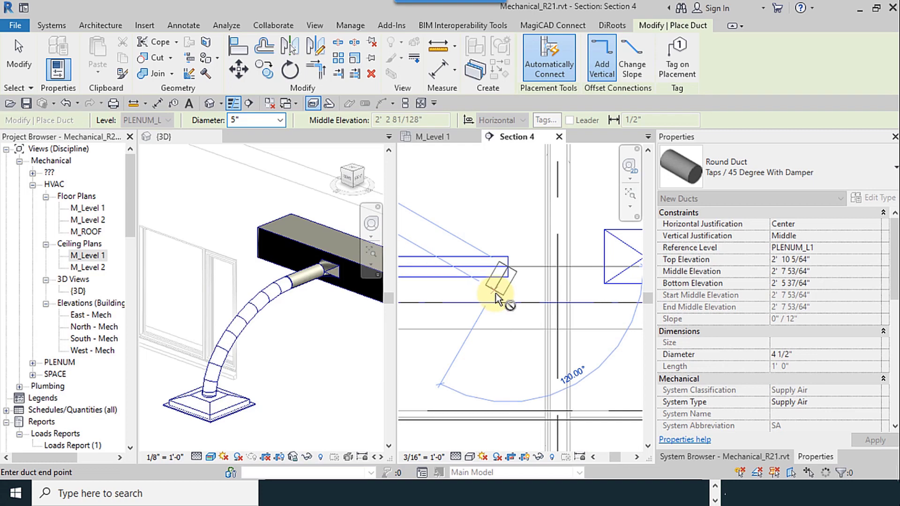
left_click(23, 65)
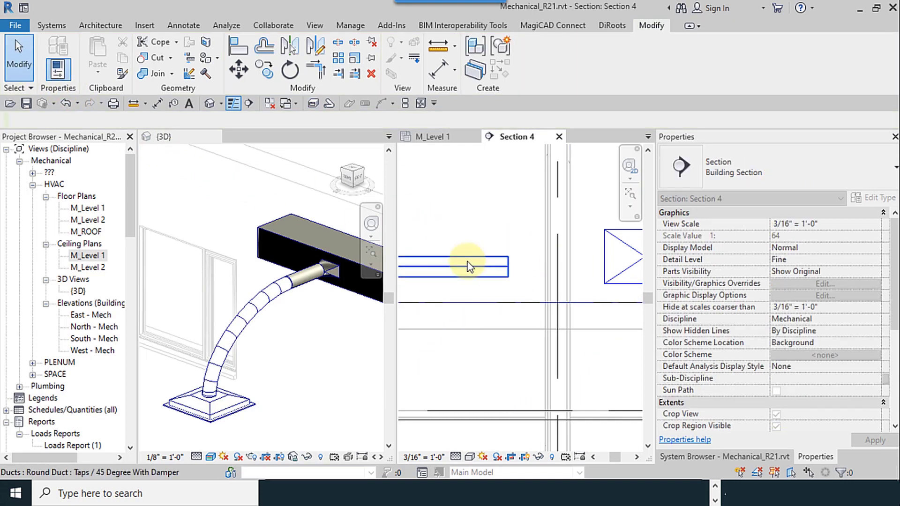
Align the horizontal round duct's centerline with the center of the rectangular main duct and check the result in 3D
scroll(466, 261, "down", 2)
left_click(237, 49)
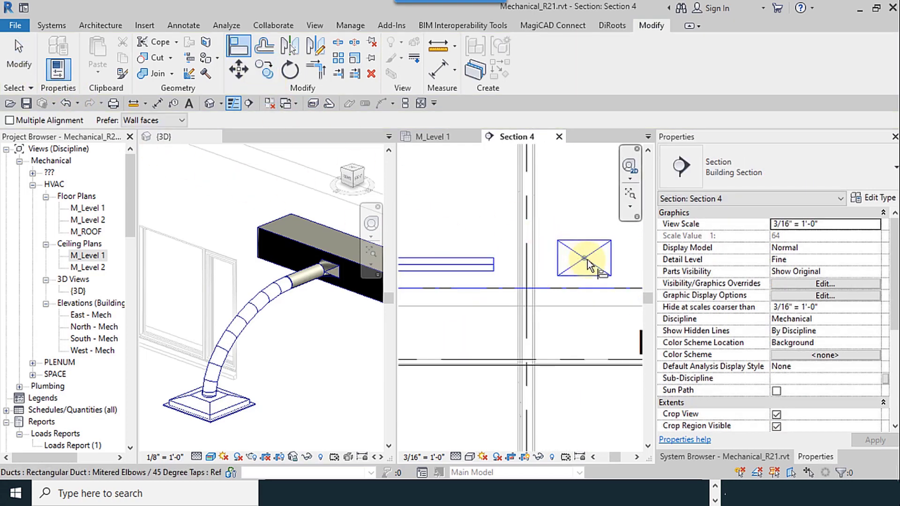
left_click(589, 266)
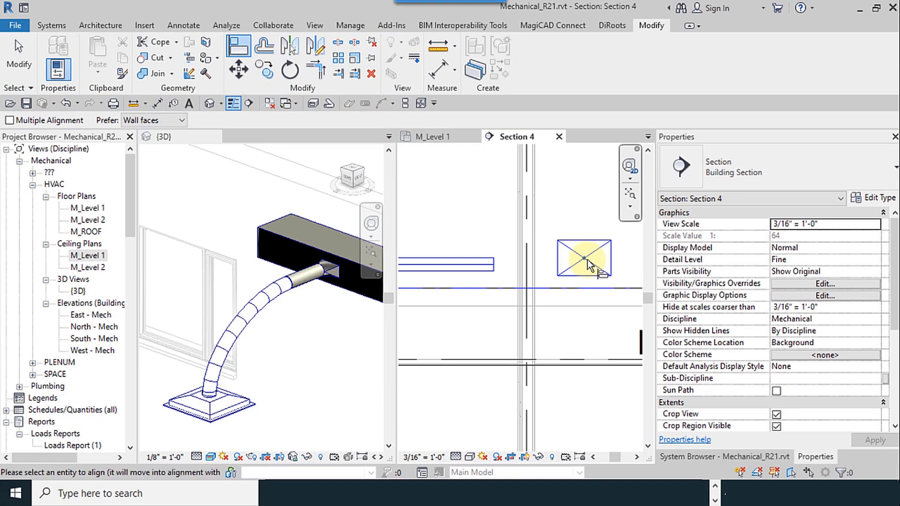
left_click(473, 266)
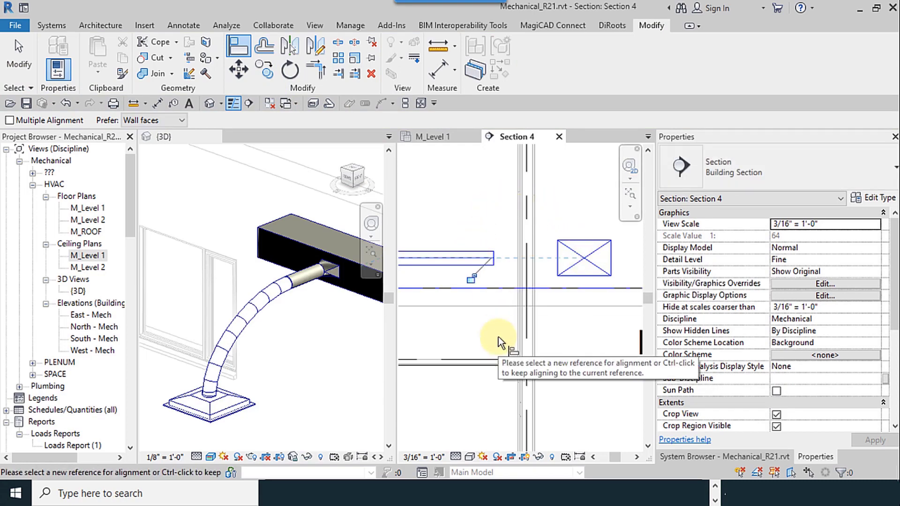
scroll(211, 299, "down", 4)
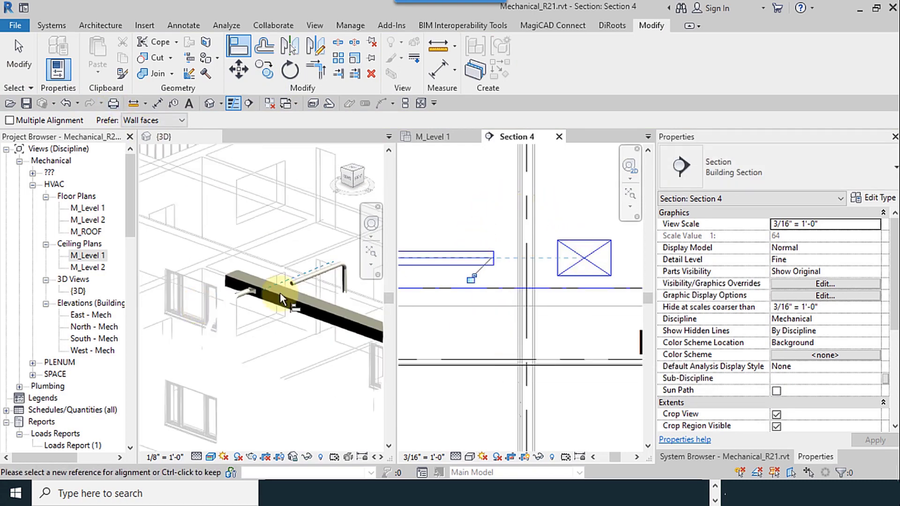
scroll(340, 284, "up", 2)
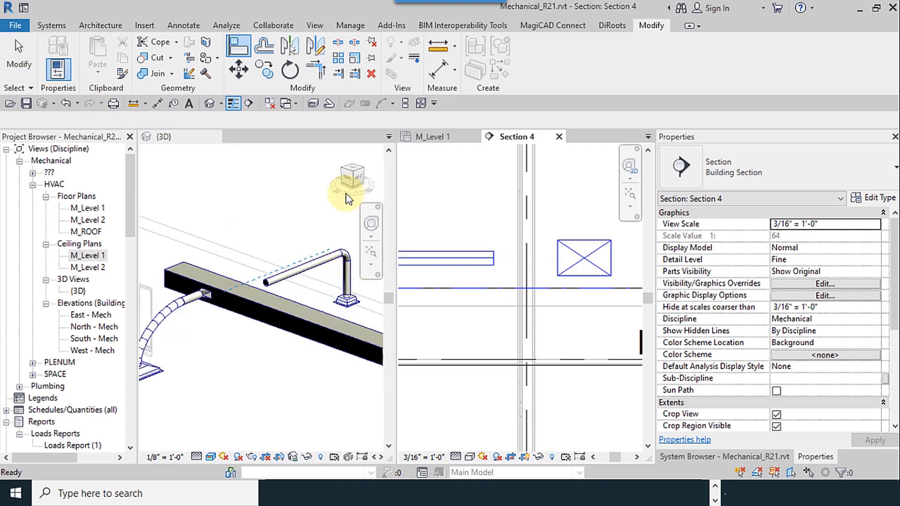
key("Escape")
Extend the open end of the horizontal round duct to the center of the rectangular main duct and view the connection in 3D
left_click(454, 270)
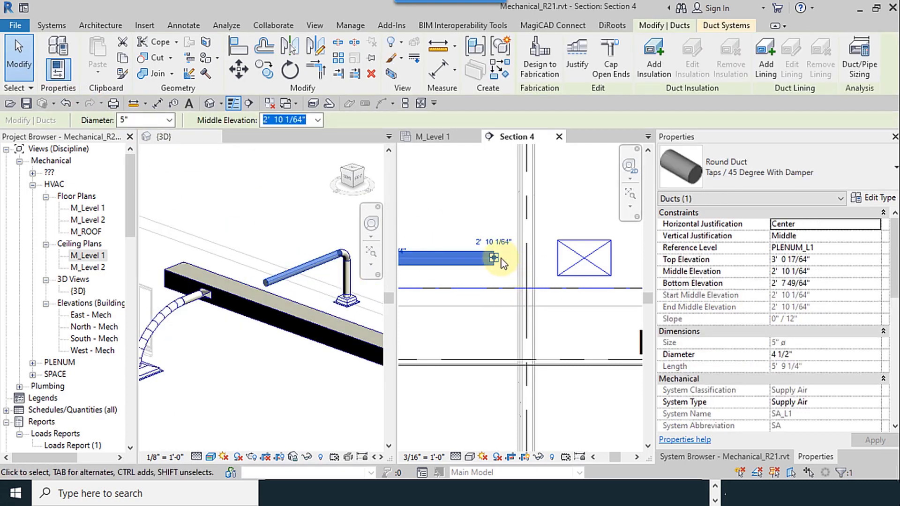
left_click_drag(493, 257, 583, 259)
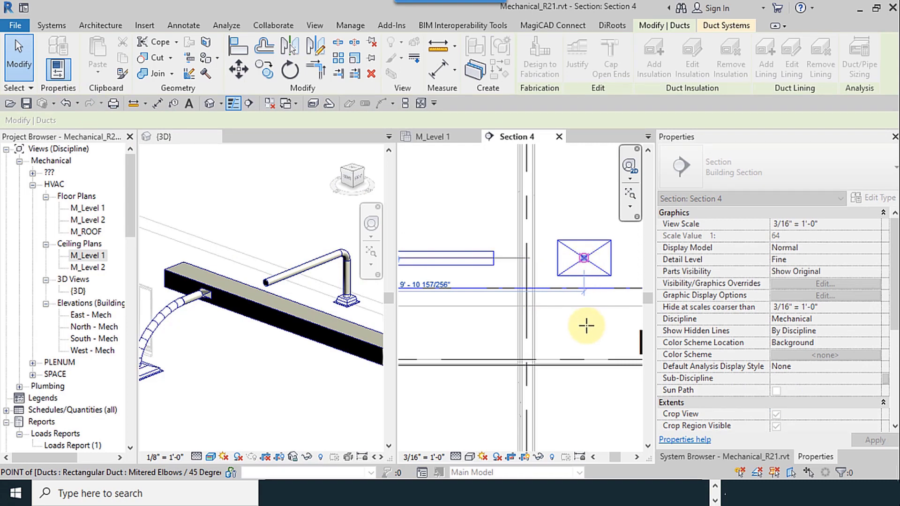
left_click_drag(586, 326, 585, 323)
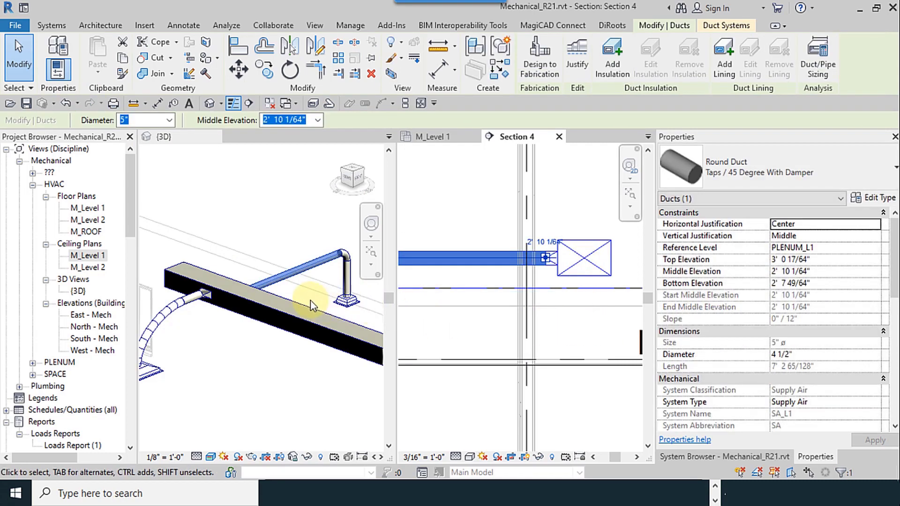
left_click(310, 300)
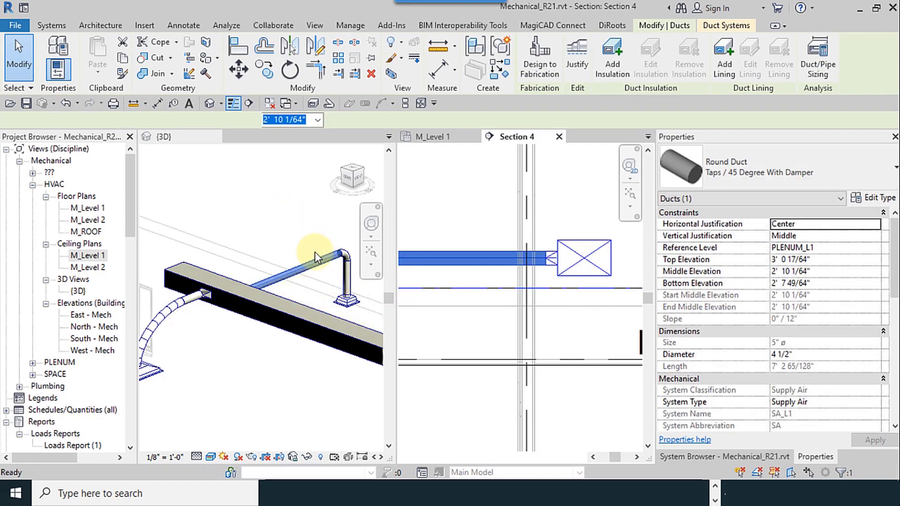
middle_click_drag(311, 230, 202, 266, "shift")
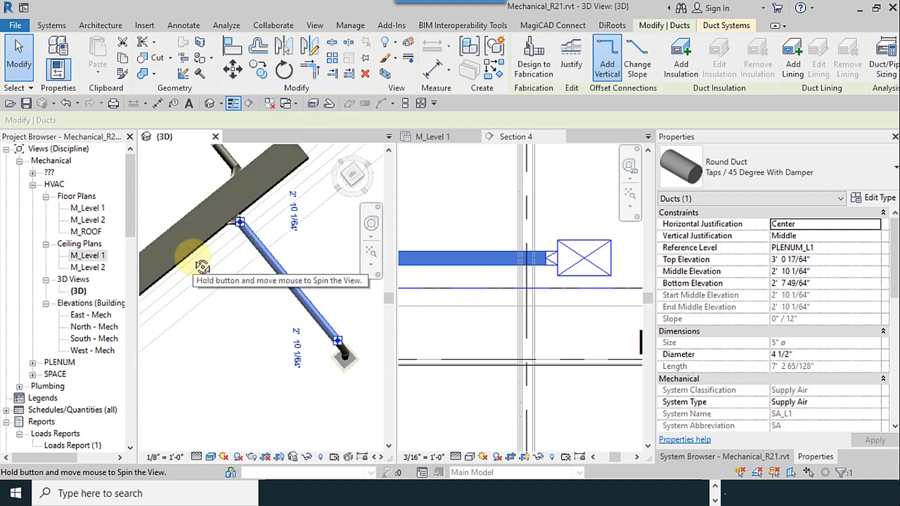
Check the round duct's takeoff at the main duct in 3D, close the Section 4 view and return to the M_Level 1 floor plan
scroll(226, 220, "up", 6)
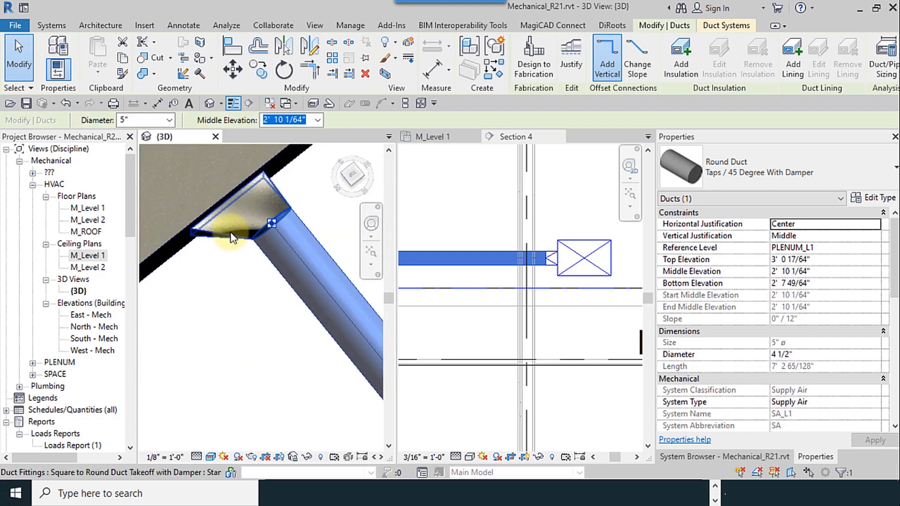
scroll(230, 226, "down", 6)
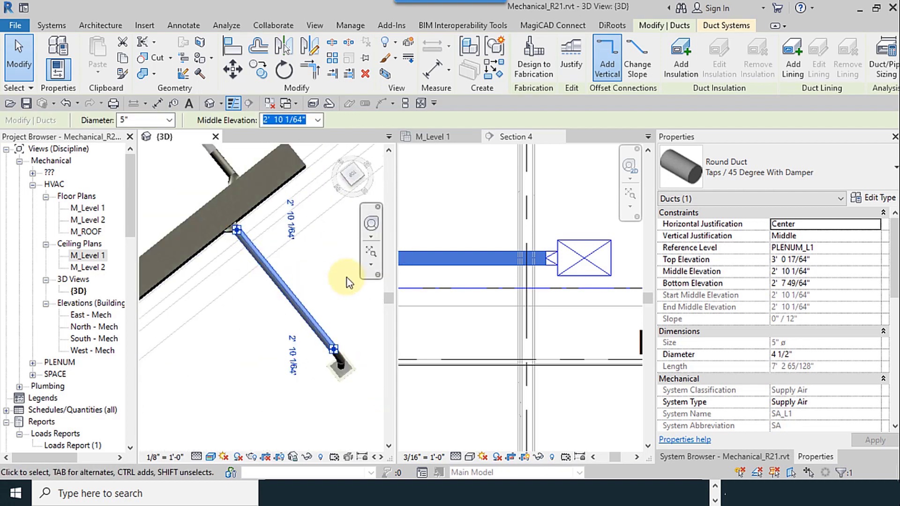
left_click(566, 148)
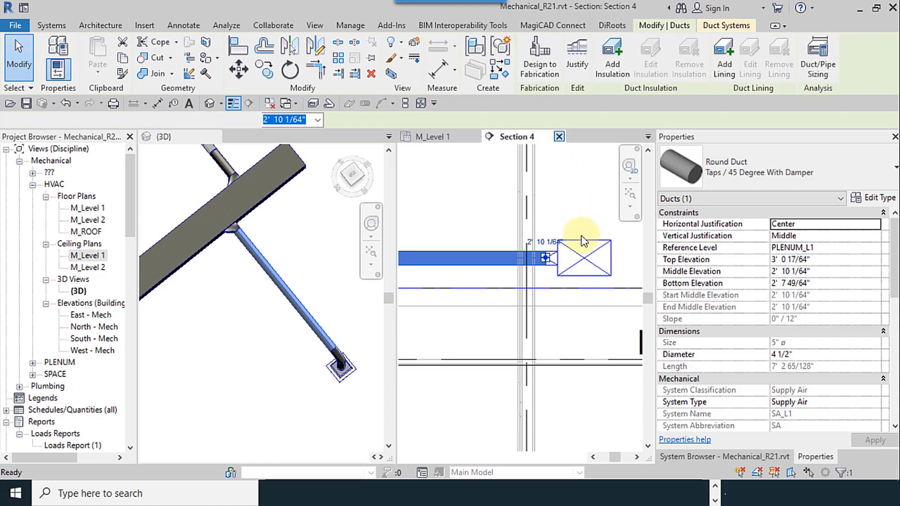
left_click(559, 137)
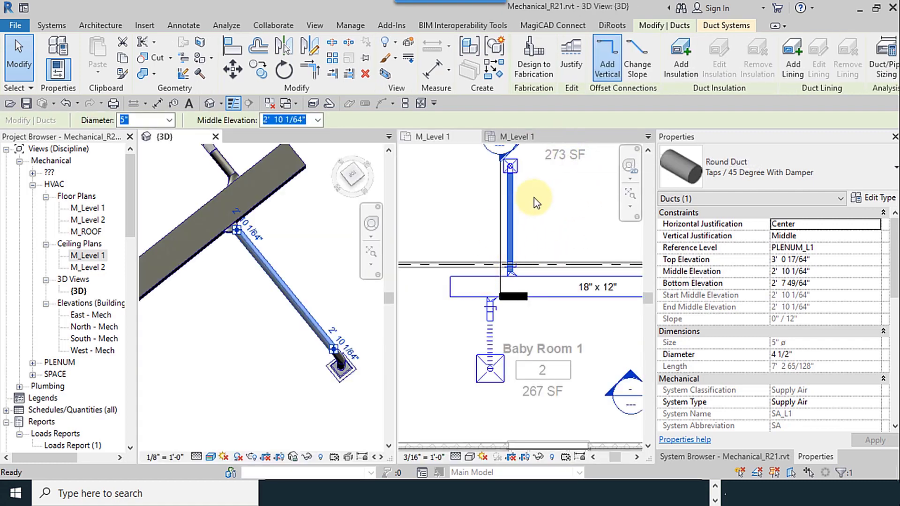
left_click(483, 251)
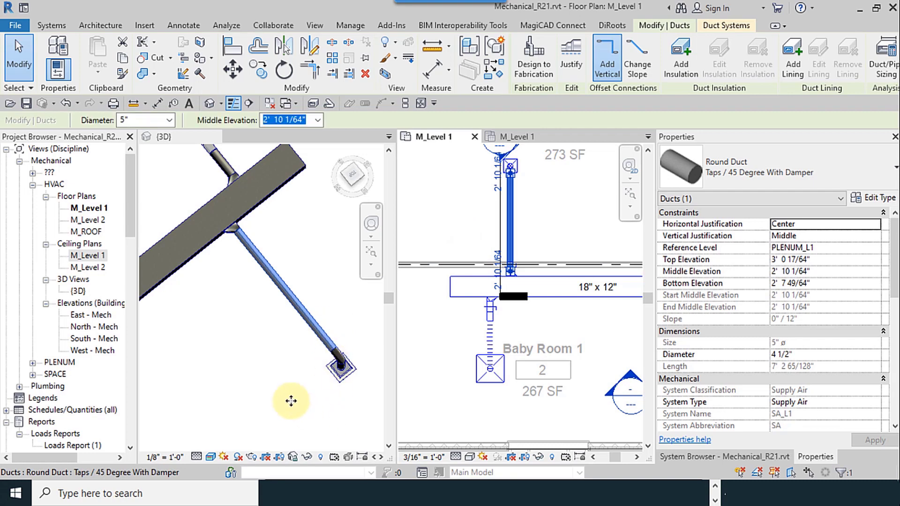
Convert the Bed Room 1 diffuser's duct connection to round flex duct with a maximum length of 6' 0" and check it in 3D and plan
middle_click_drag(341, 411, 194, 356, "shift")
scroll(194, 355, "up", 1)
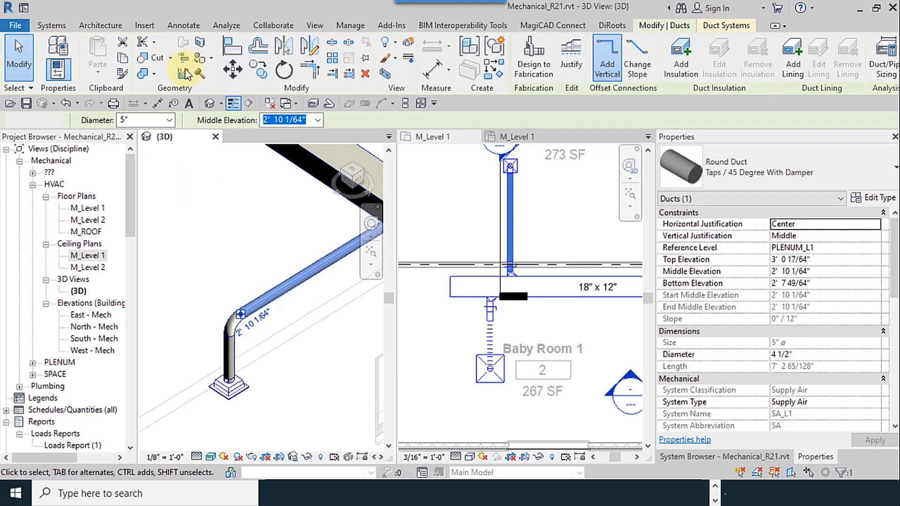
key("Escape")
left_click(52, 25)
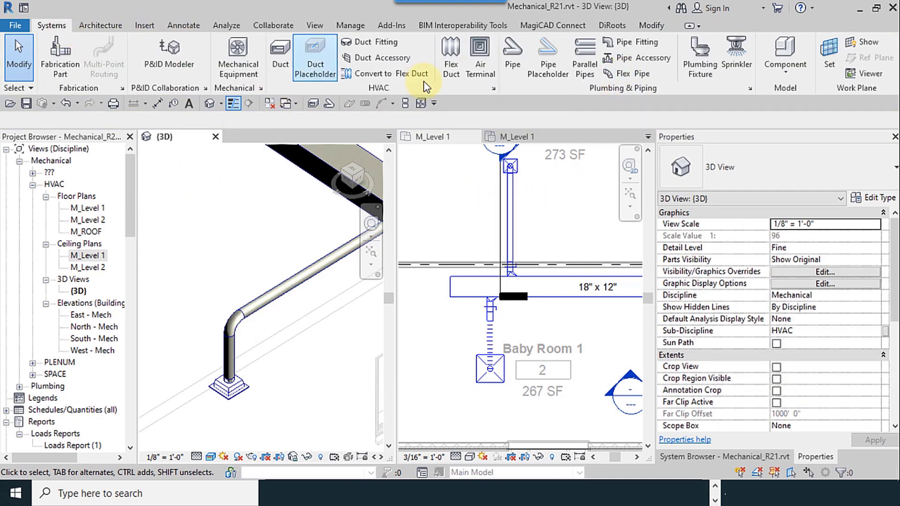
left_click(381, 79)
left_click(267, 414)
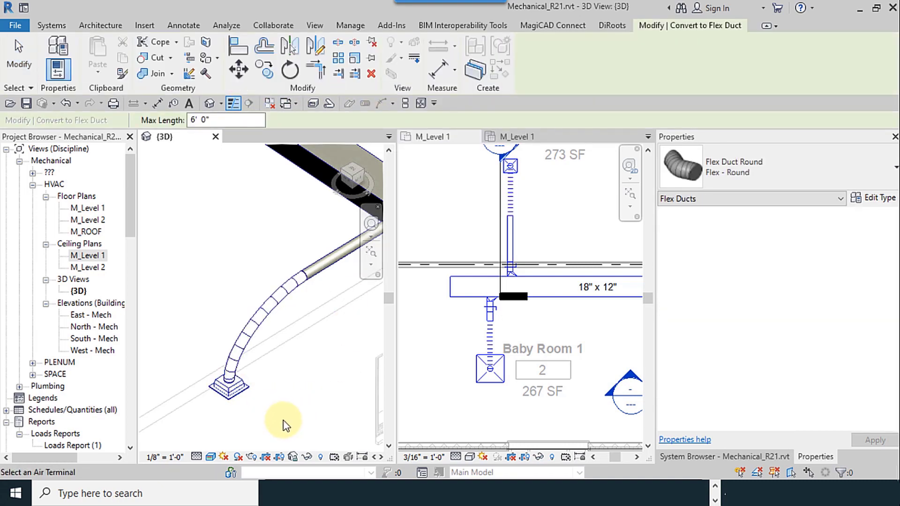
scroll(187, 356, "down", 2)
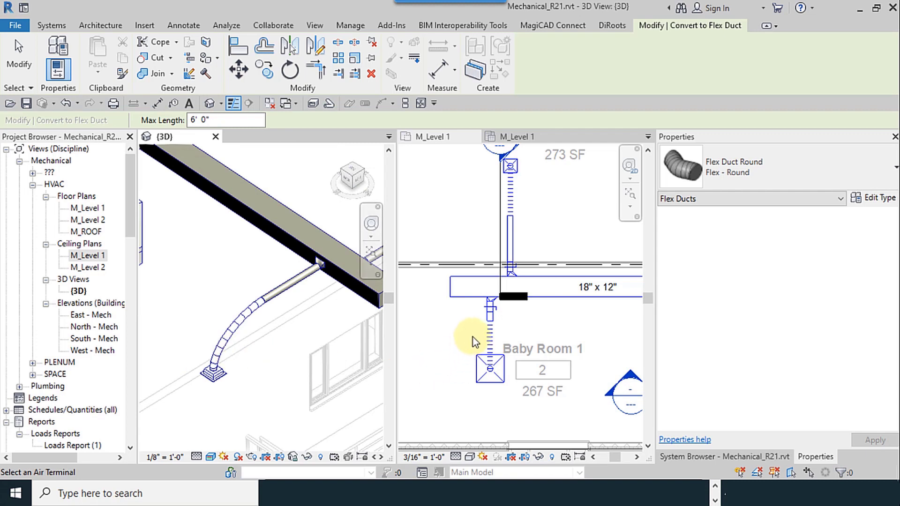
scroll(525, 277, "up", 2)
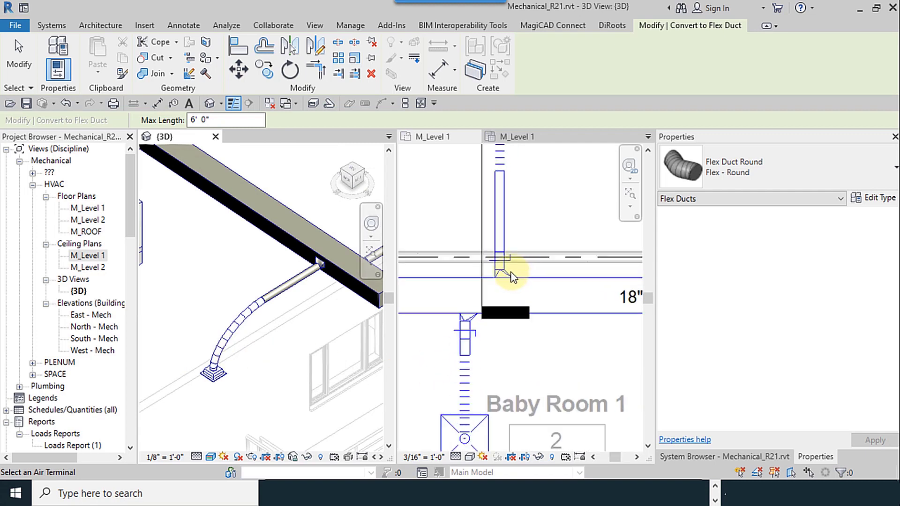
scroll(512, 277, "down", 3)
middle_click_drag(563, 308, 450, 330)
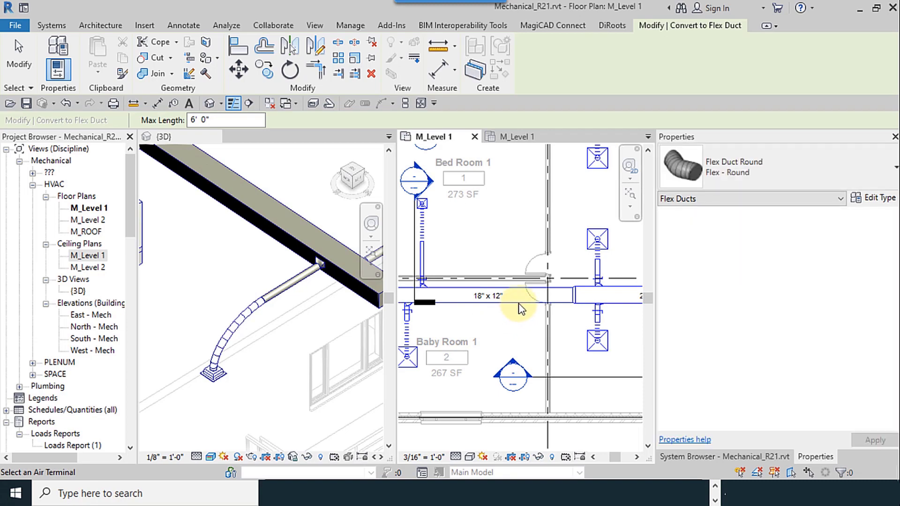
key("Escape")
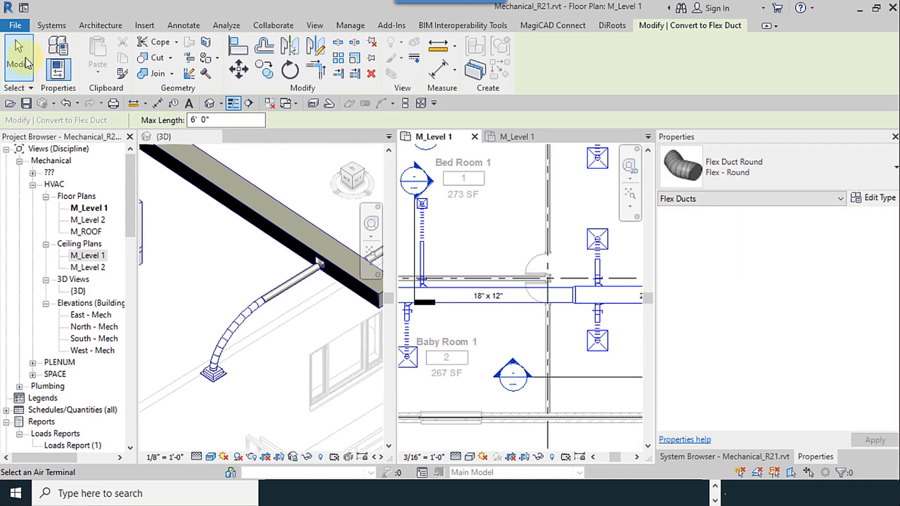
Try nudging the 18" x 12" main duct up and back down in plan to shift the Bed Room 1 takeoff's damper relative to the wall
left_click(526, 315)
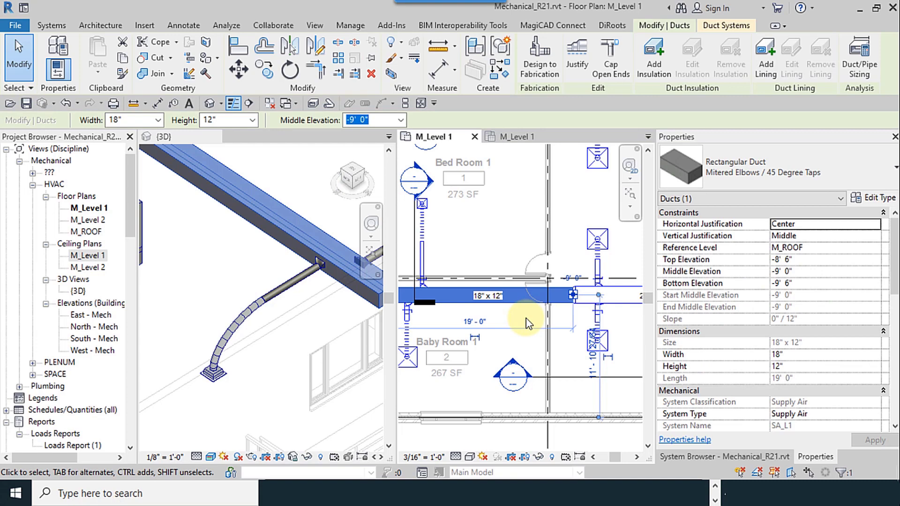
scroll(468, 288, "up", 4)
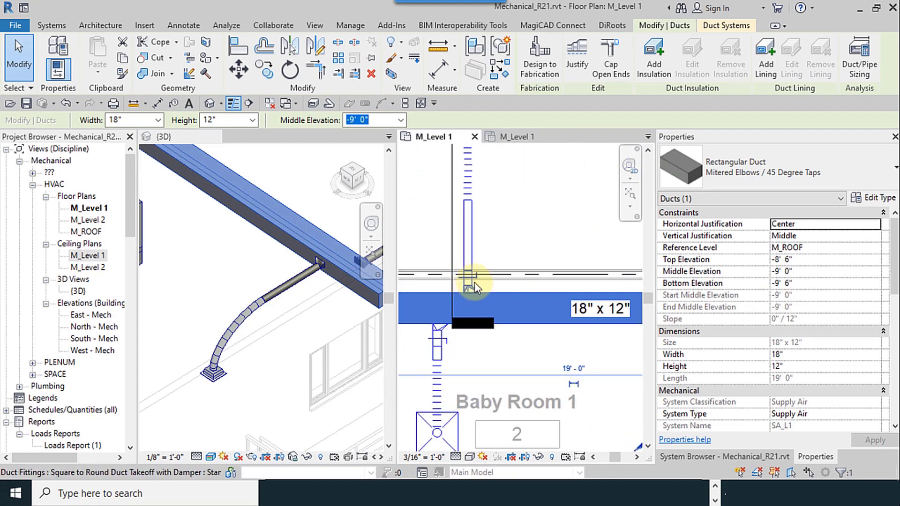
scroll(474, 283, "up", 2)
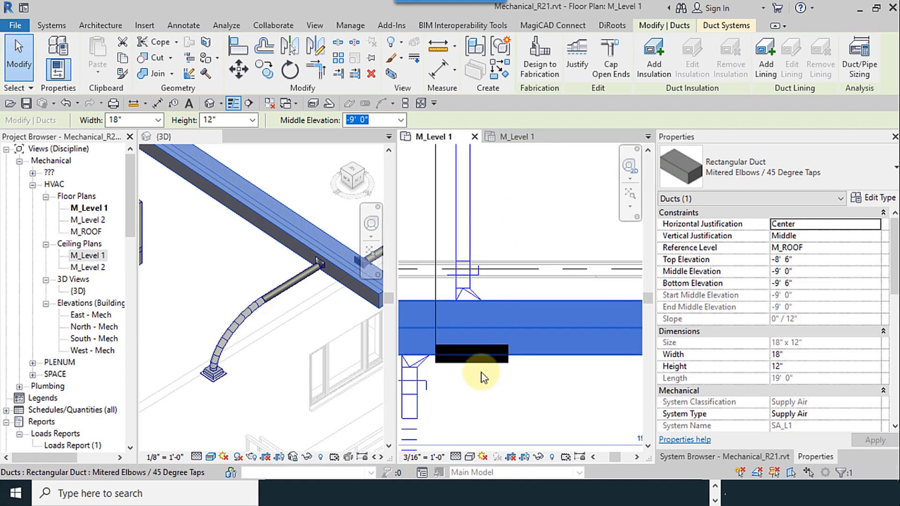
scroll(482, 377, "down", 4)
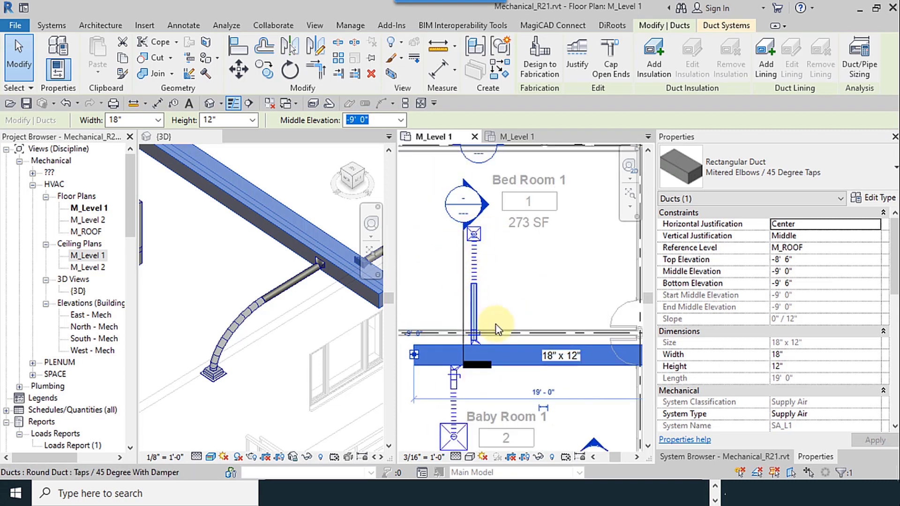
scroll(497, 330, "down", 5)
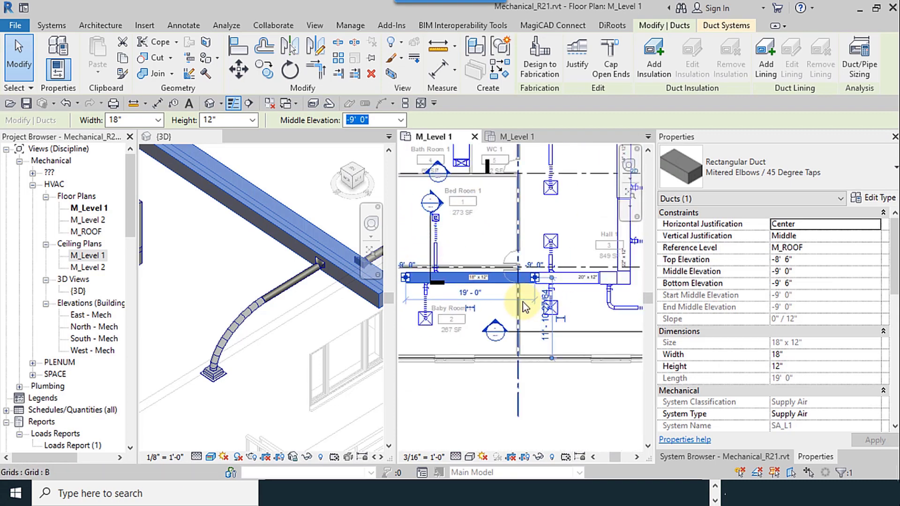
key("Up")
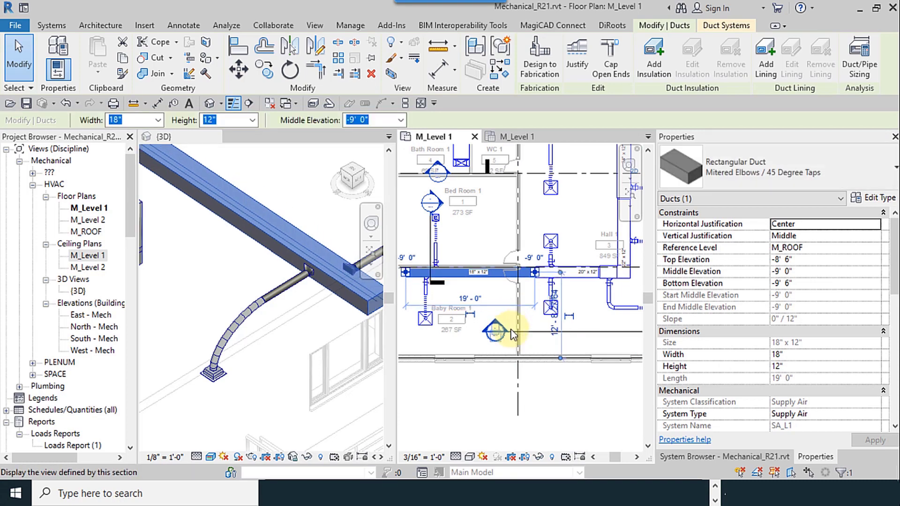
scroll(430, 267, "up", 2)
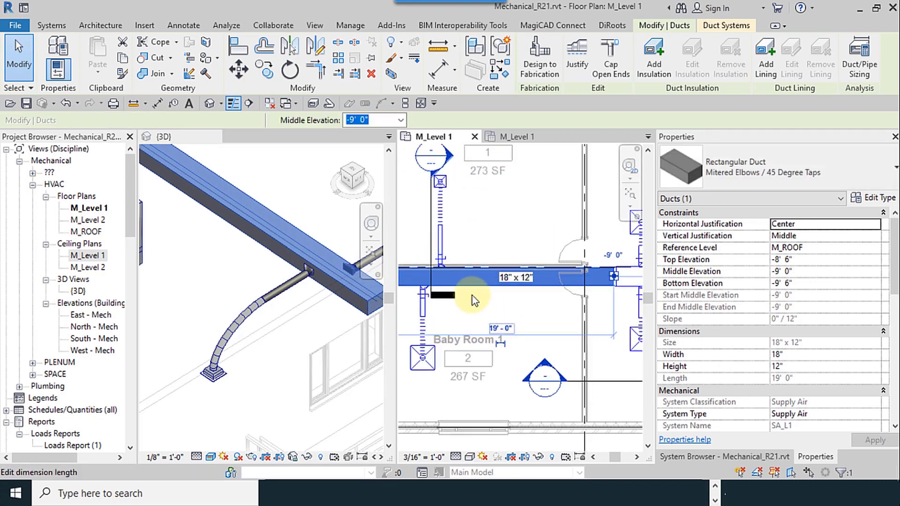
scroll(441, 271, "up", 4)
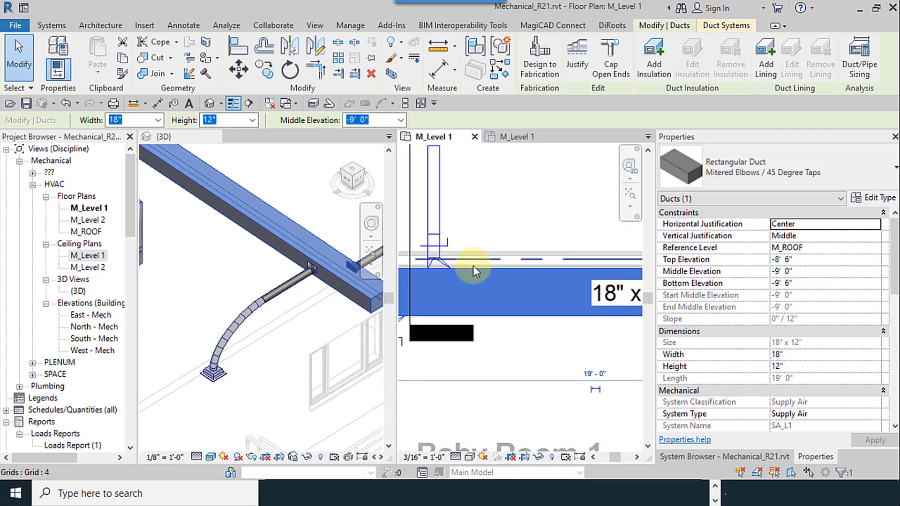
scroll(473, 266, "down", 2)
scroll(459, 258, "up", 2)
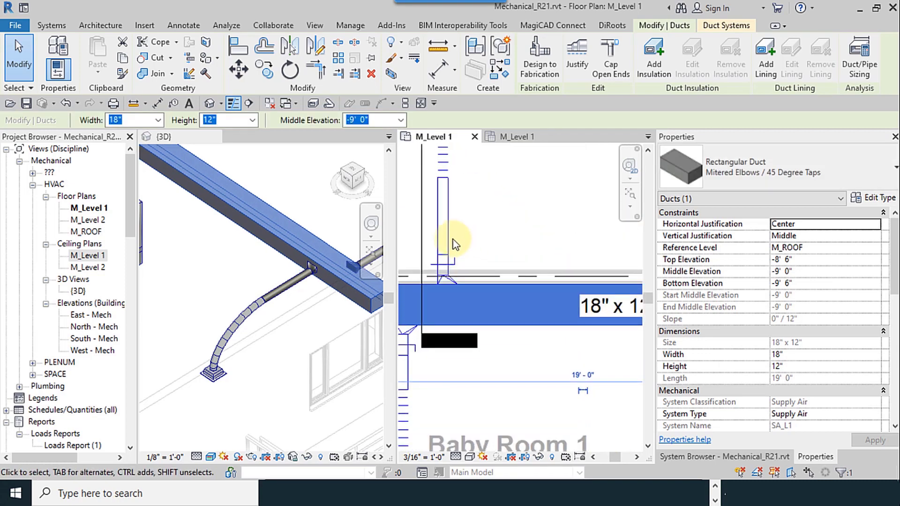
left_click(455, 271)
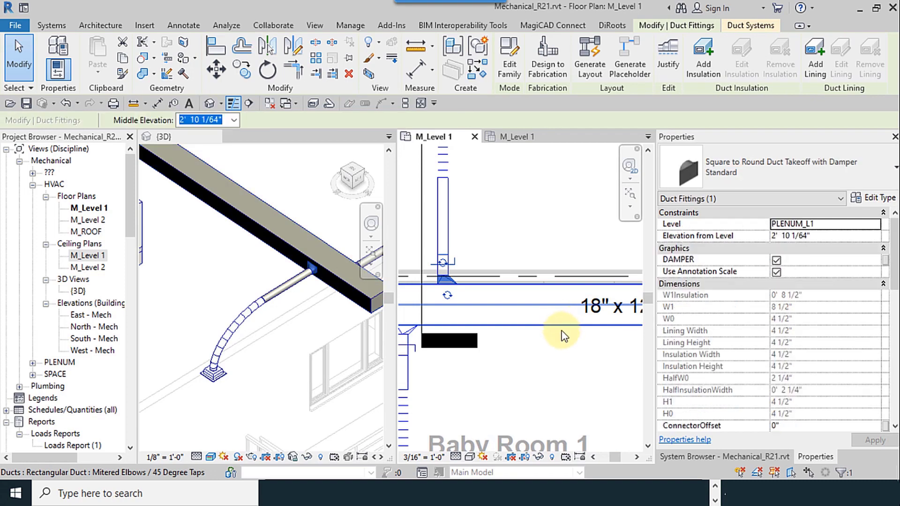
scroll(458, 261, "down", 2)
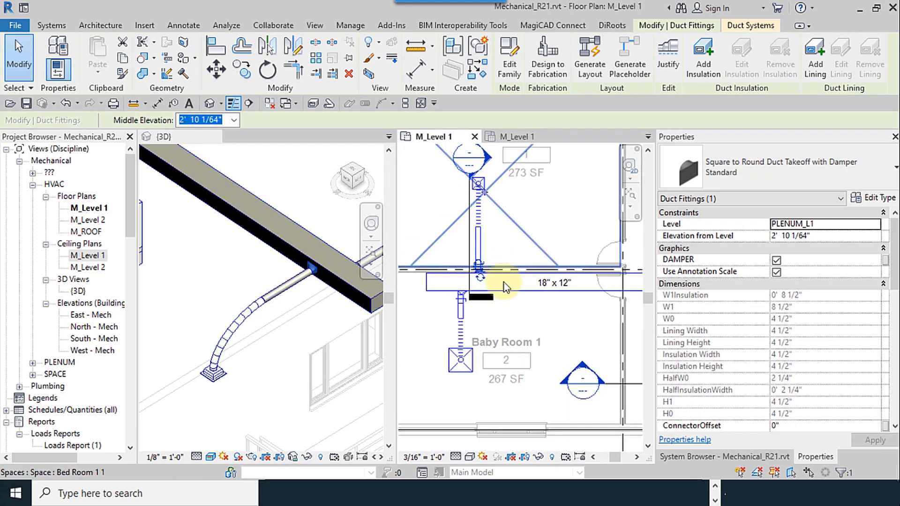
Undo all the nudges of the 18" x 12" main duct
left_click(77, 105)
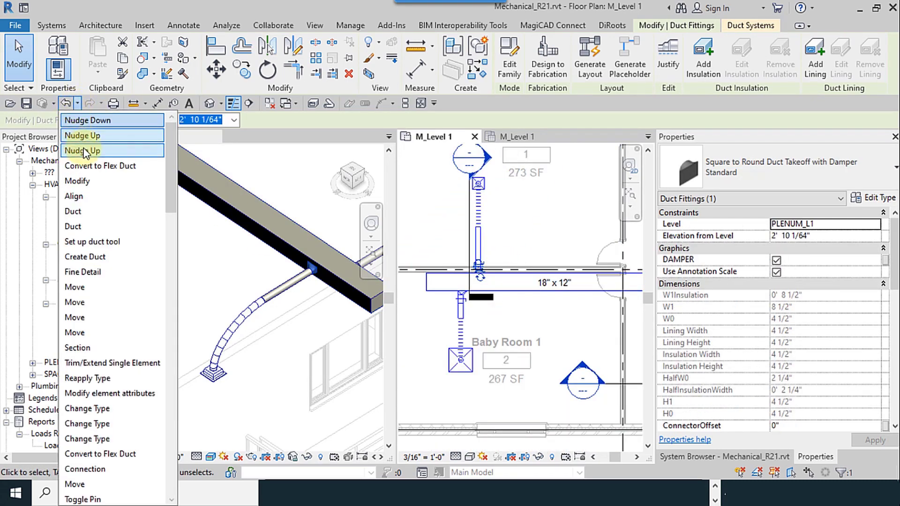
left_click(87, 150)
left_click(491, 302)
Turn off the DAMPER option on the square-to-round takeoff of the Bed Room 1 branch
scroll(492, 302, "up", 6)
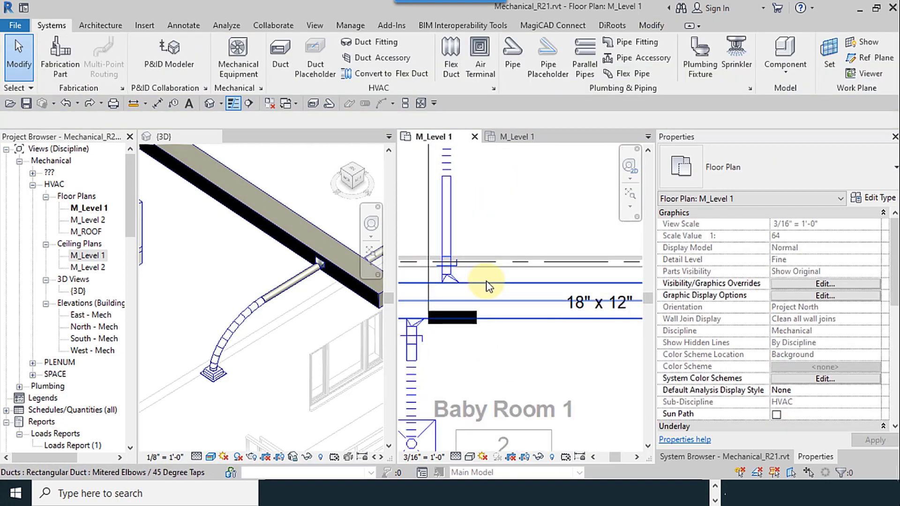
left_click(543, 318)
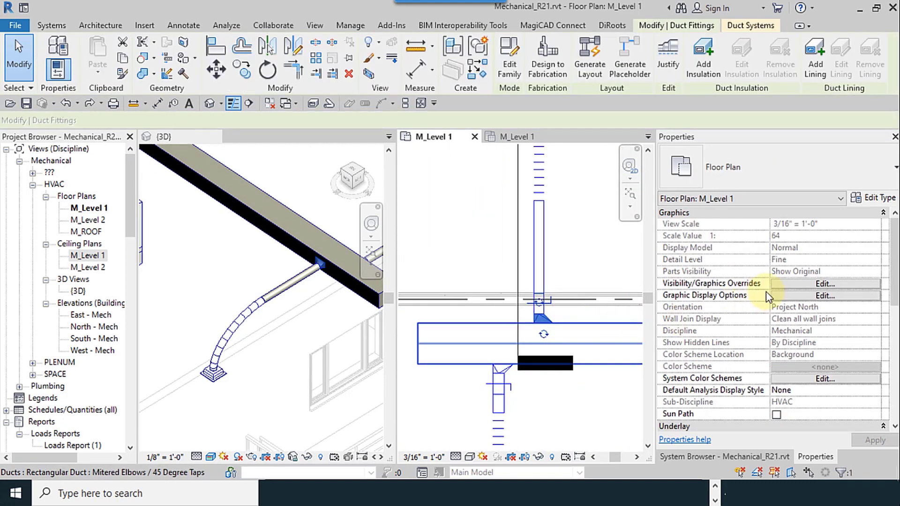
left_click(776, 260)
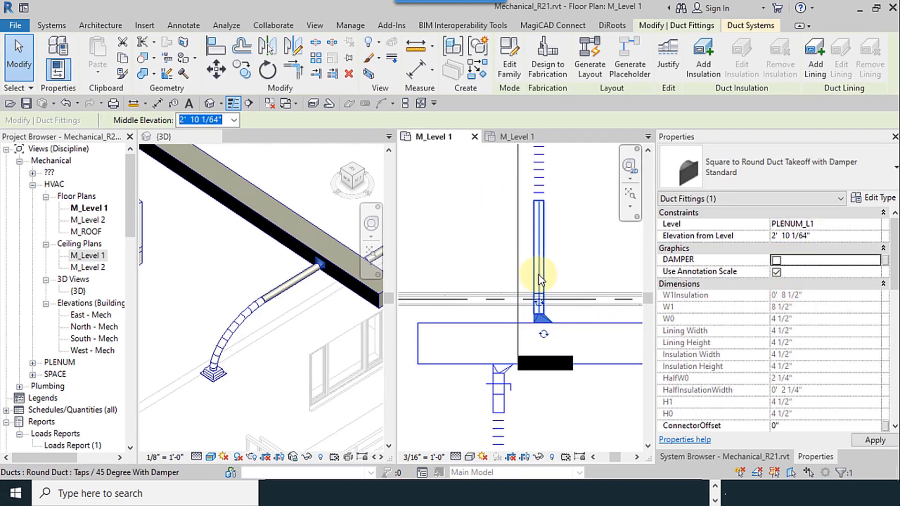
left_click(406, 260)
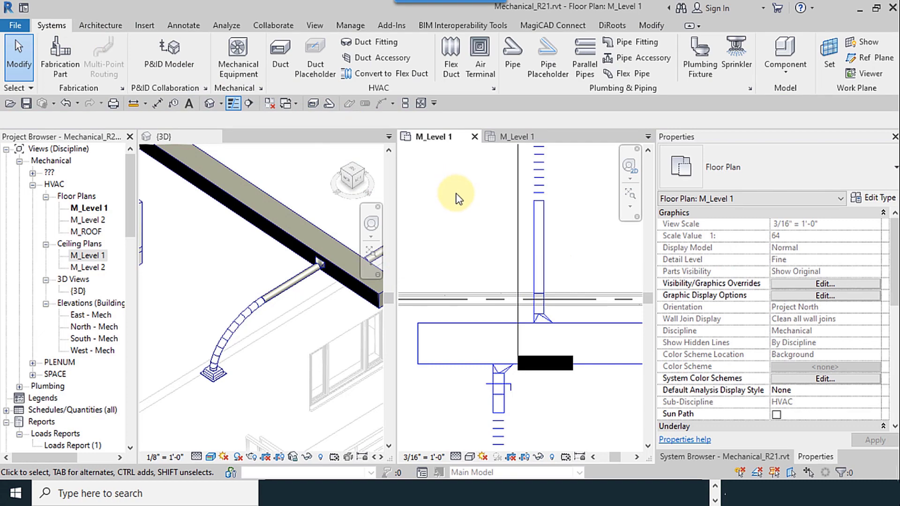
Load the Damper - Balancing - Round and Damper - Balancing - Rectangular families from the Project Files Family folder as duct accessories
left_click(406, 64)
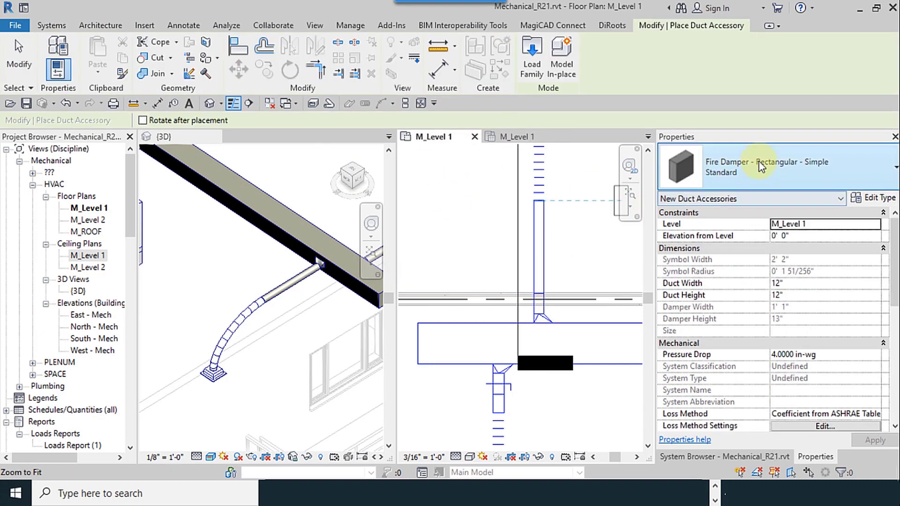
left_click(761, 163)
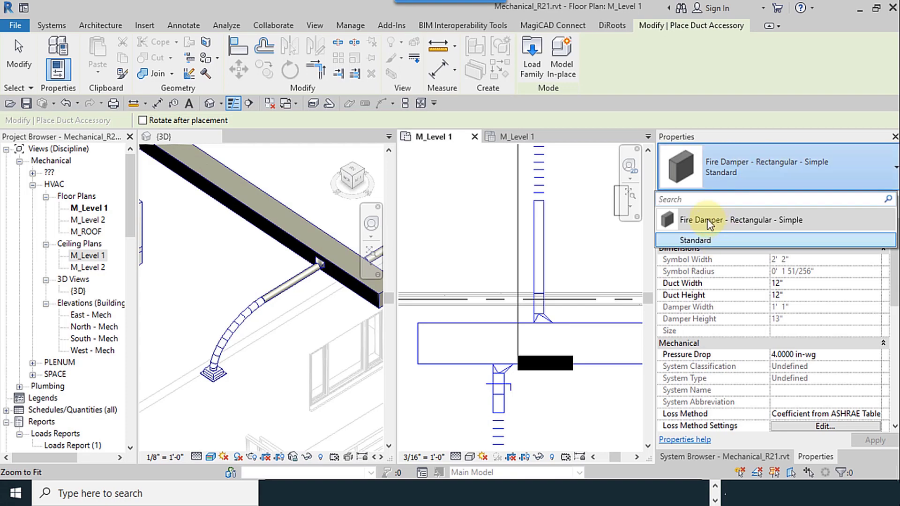
left_click(538, 89)
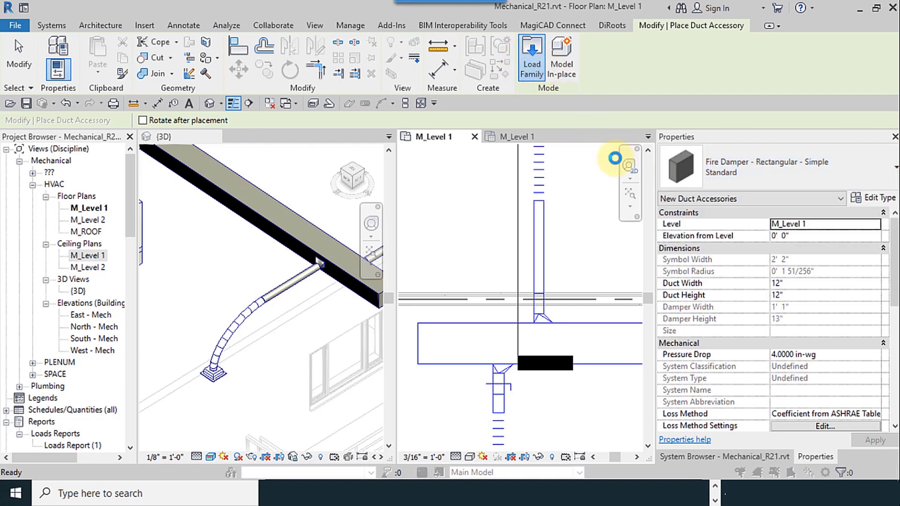
left_click(533, 57)
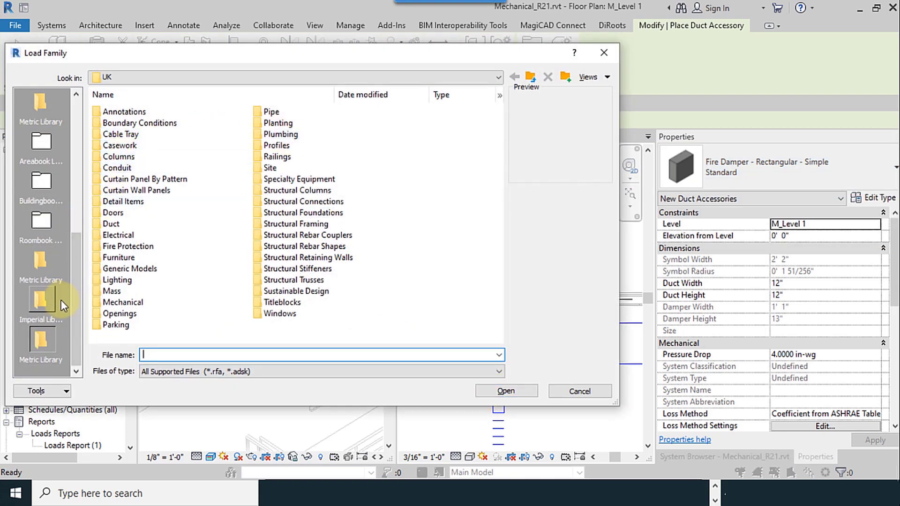
scroll(49, 161, "up", 5)
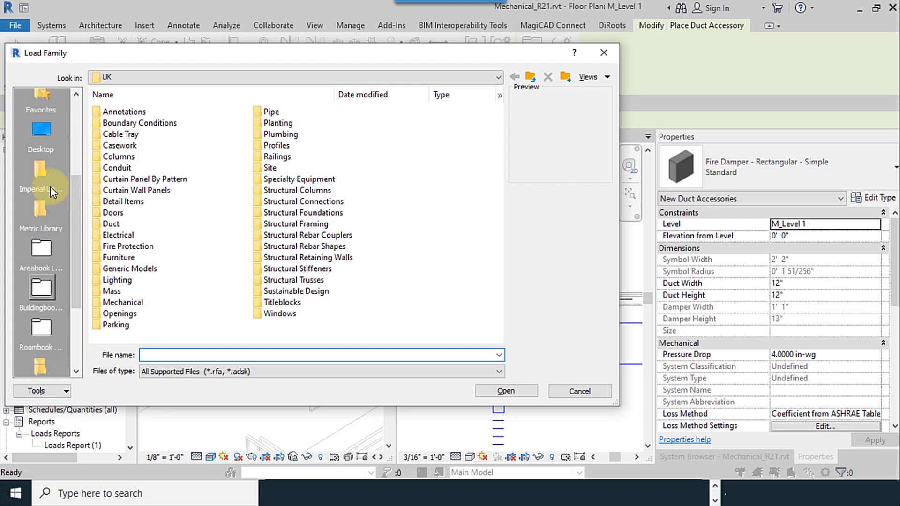
left_click(42, 224)
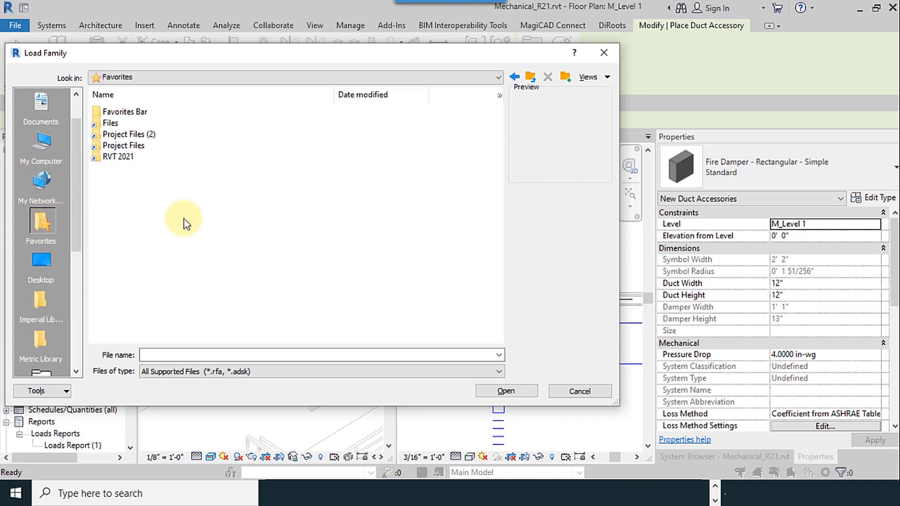
double_click(123, 146)
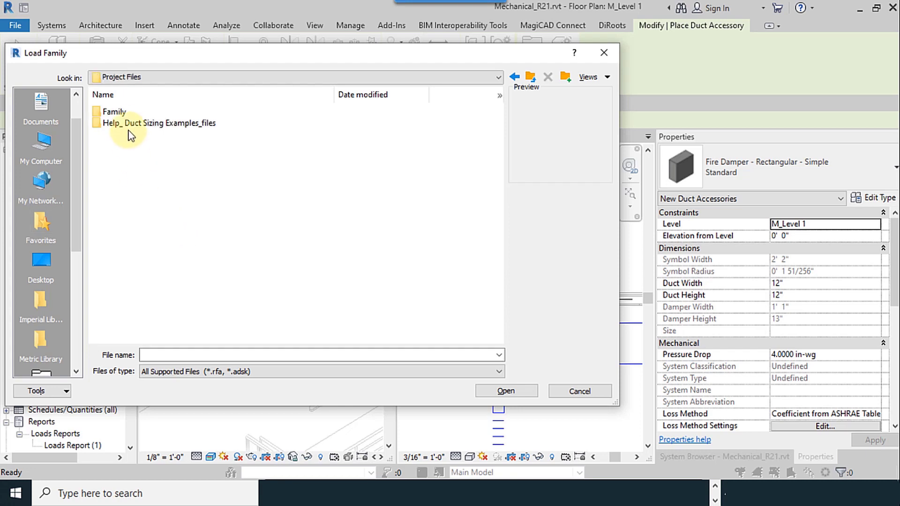
double_click(113, 111)
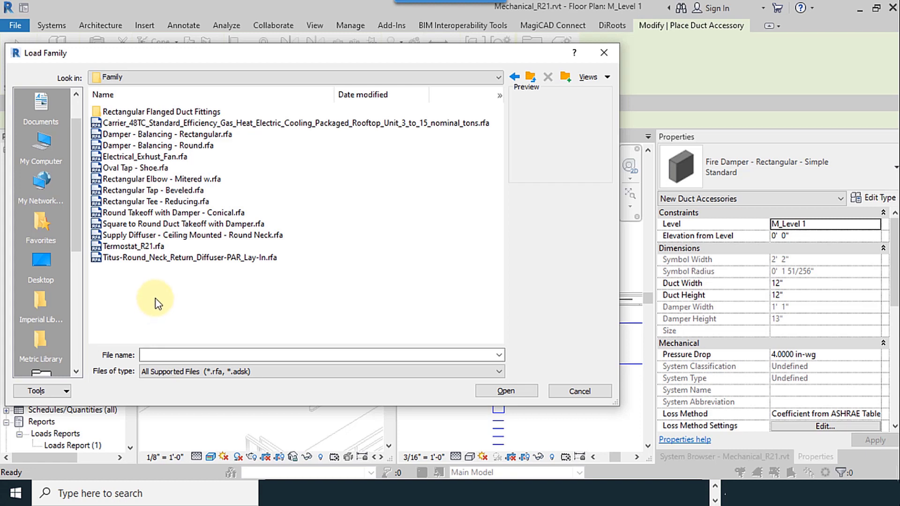
left_click(198, 147)
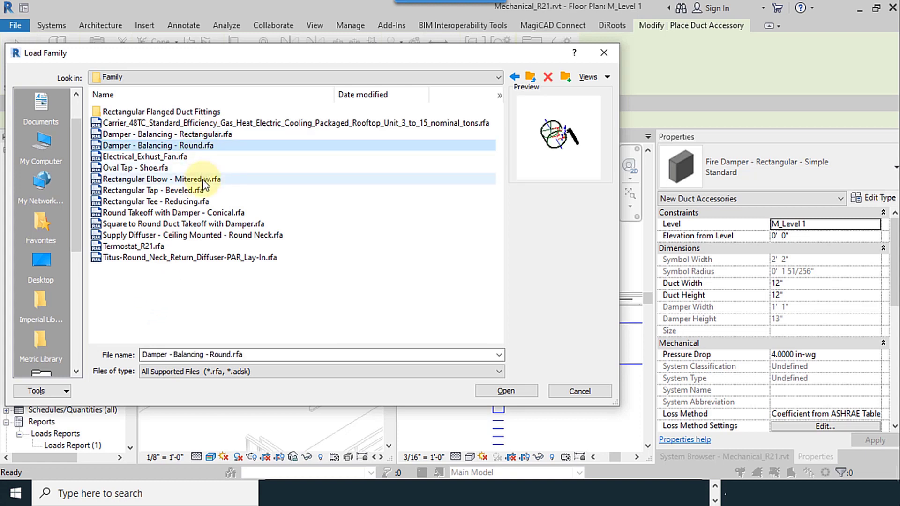
left_click(188, 134)
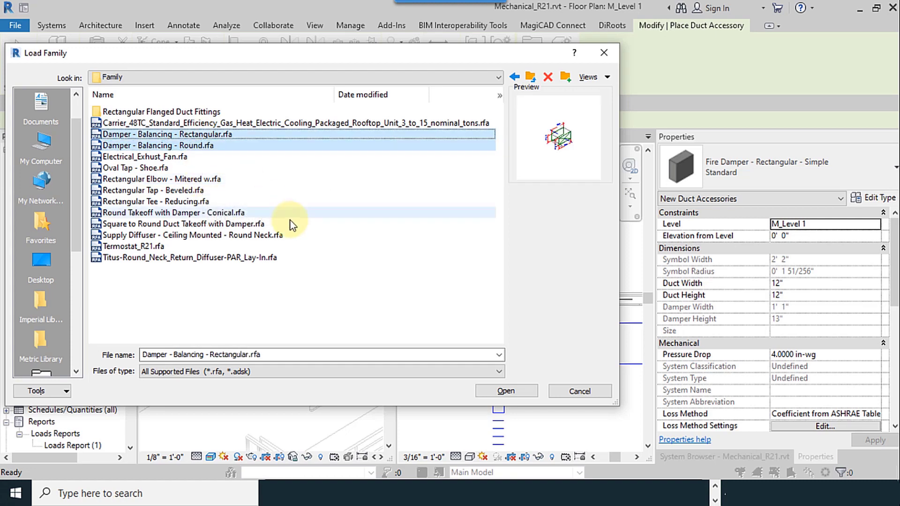
left_click(529, 393)
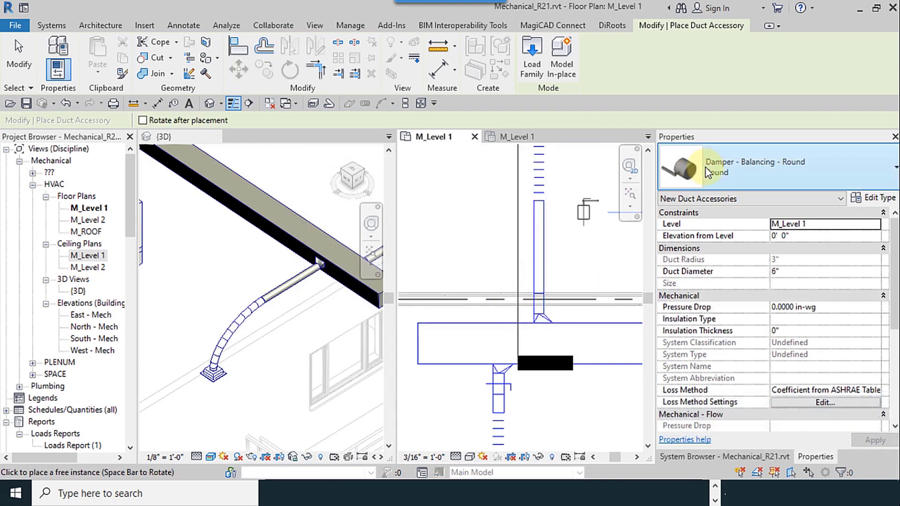
Place a Damper - Balancing - Round accessory on the Bed Room 1 branch duct, about 9" past the wall's grid line on the room side
left_click(539, 280)
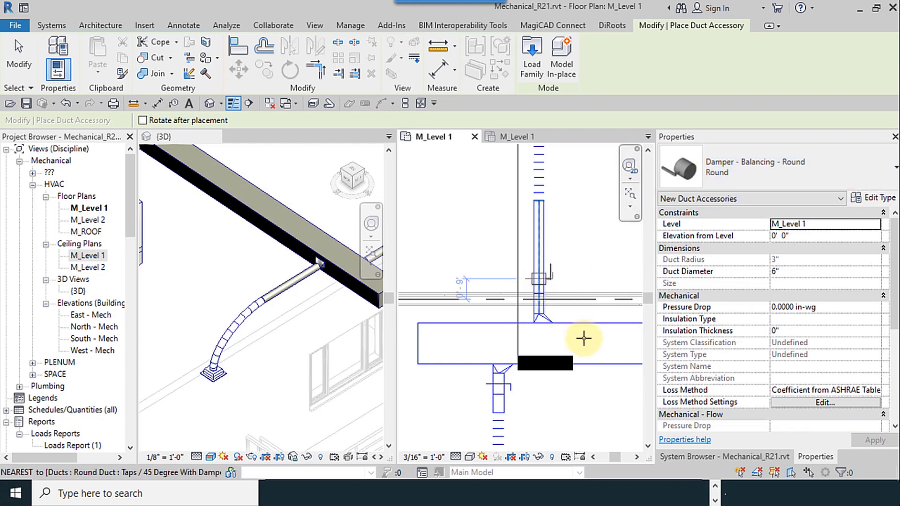
left_click(17, 64)
scroll(516, 305, "up", 4)
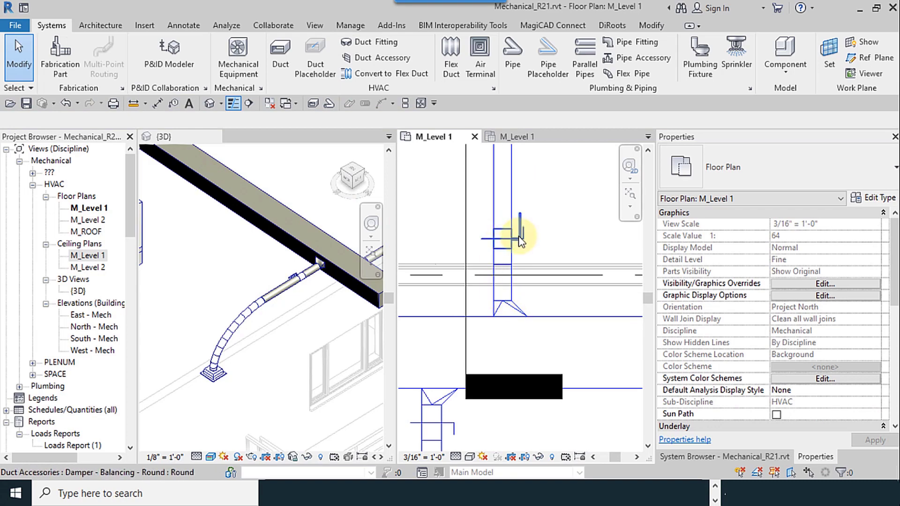
scroll(525, 208, "down", 3)
Rotate the Bed Room 1 branch's round balancing damper in 3D so its handle sits beneath the duct
scroll(281, 288, "up", 6)
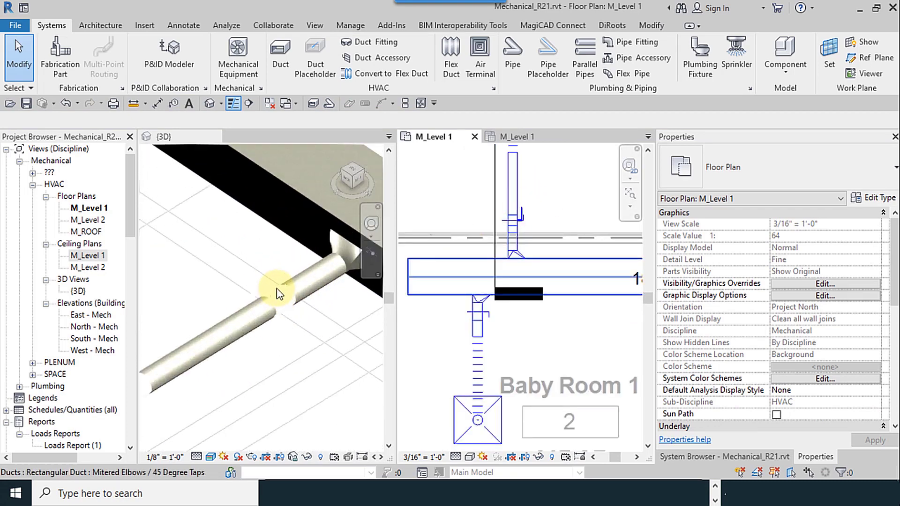
left_click(311, 363)
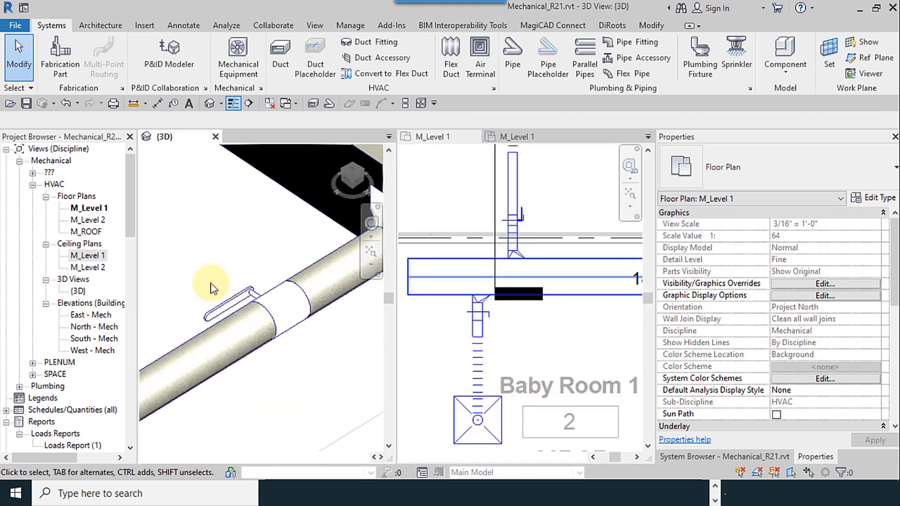
left_click(289, 337)
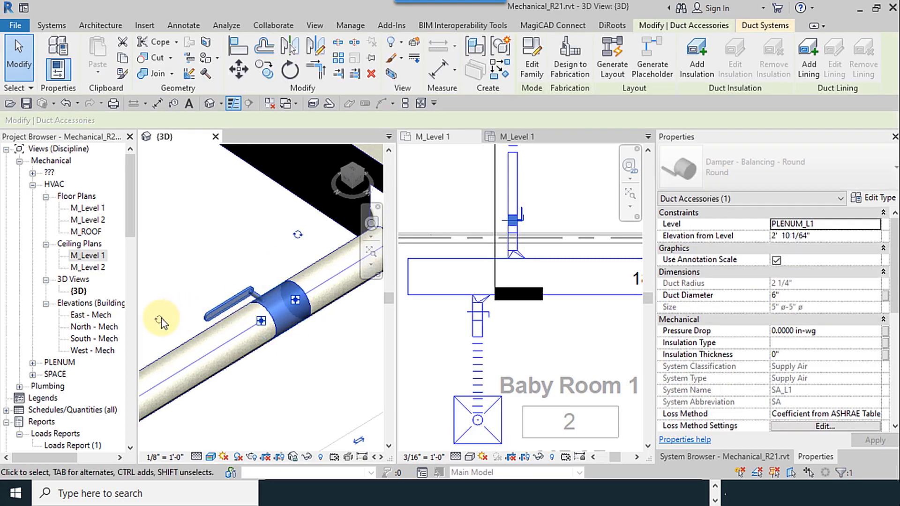
left_click(162, 321)
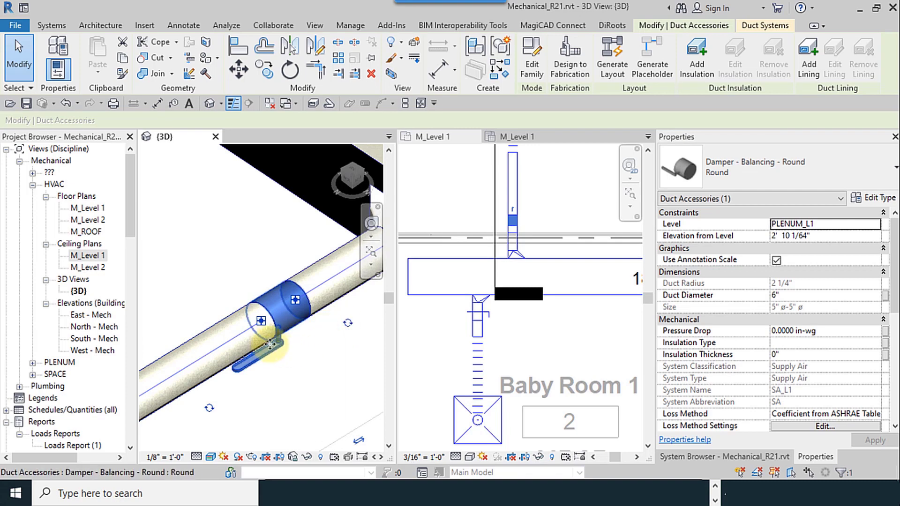
scroll(281, 368, "down", 5)
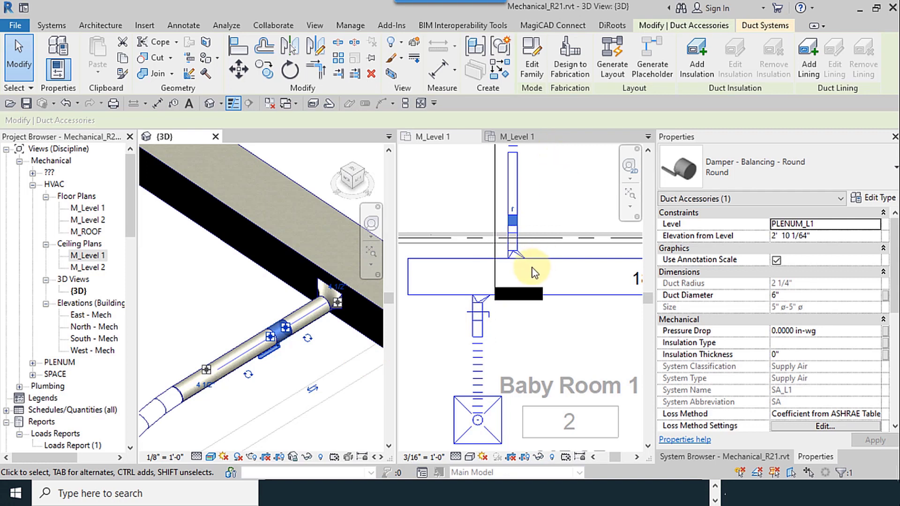
Examine the damper's position against the ceiling grid and diffuser of Bed Room 1 in the Level 1 ceiling plan, and close that view
scroll(517, 225, "down", 3)
scroll(518, 225, "up", 3)
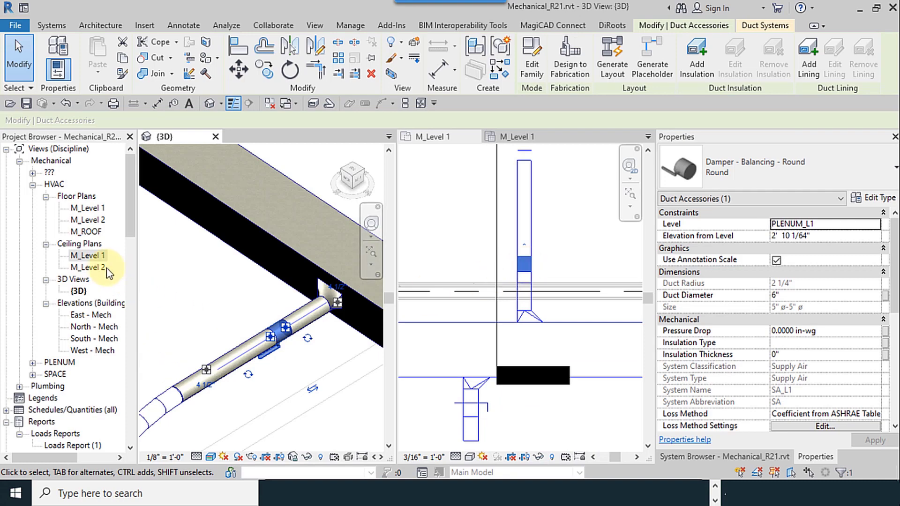
double_click(88, 256)
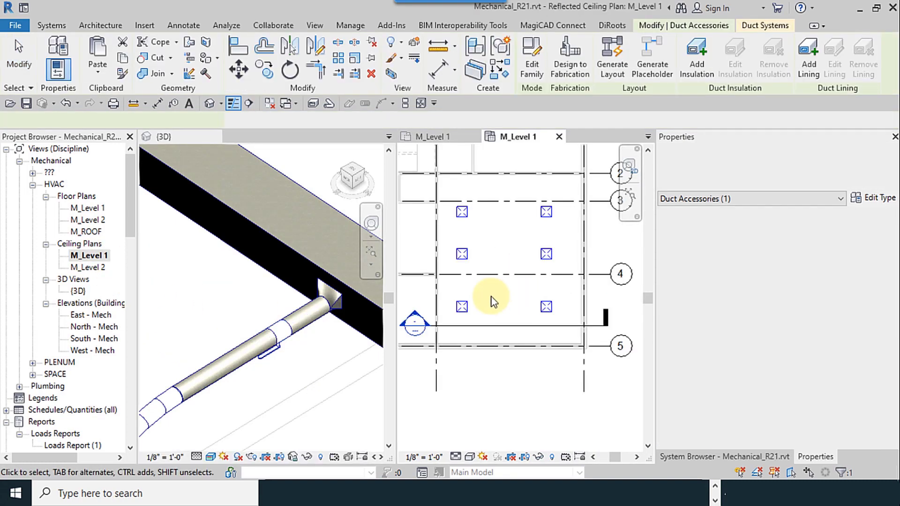
left_click(518, 255)
scroll(579, 300, "up", 3)
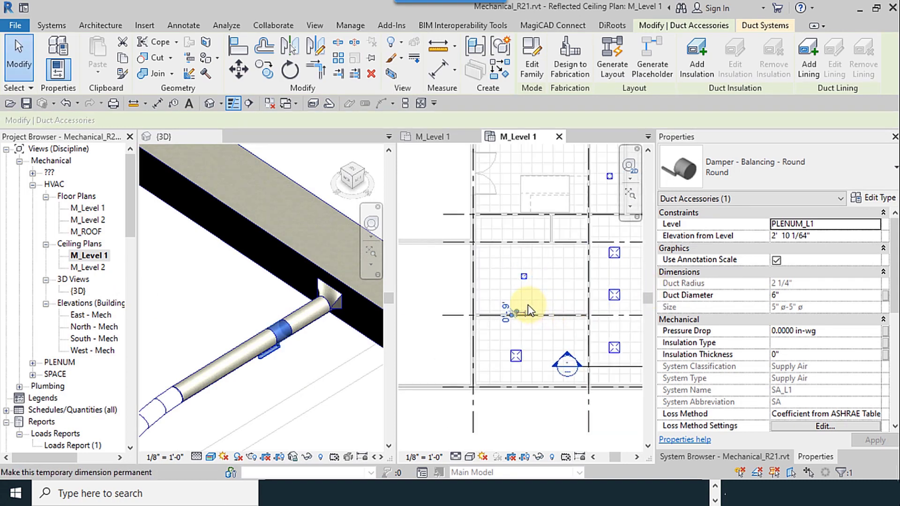
scroll(530, 310, "up", 4)
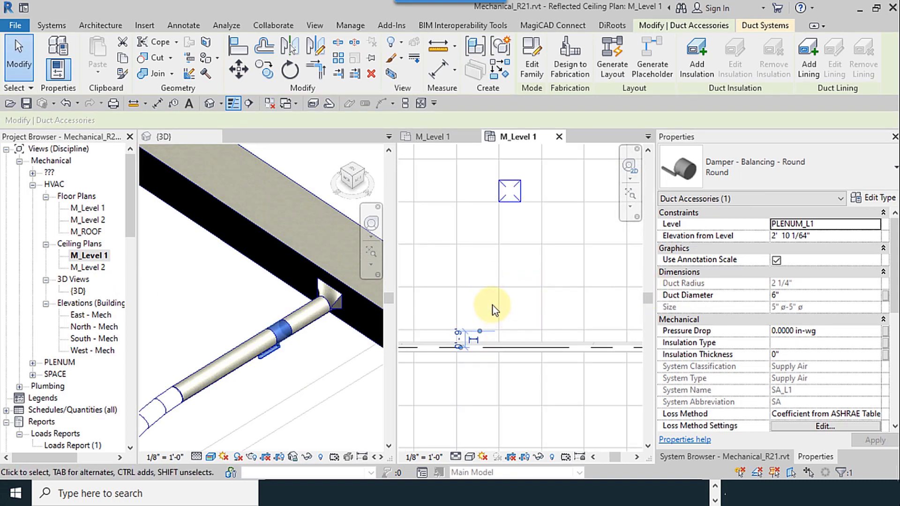
scroll(514, 310, "down", 4)
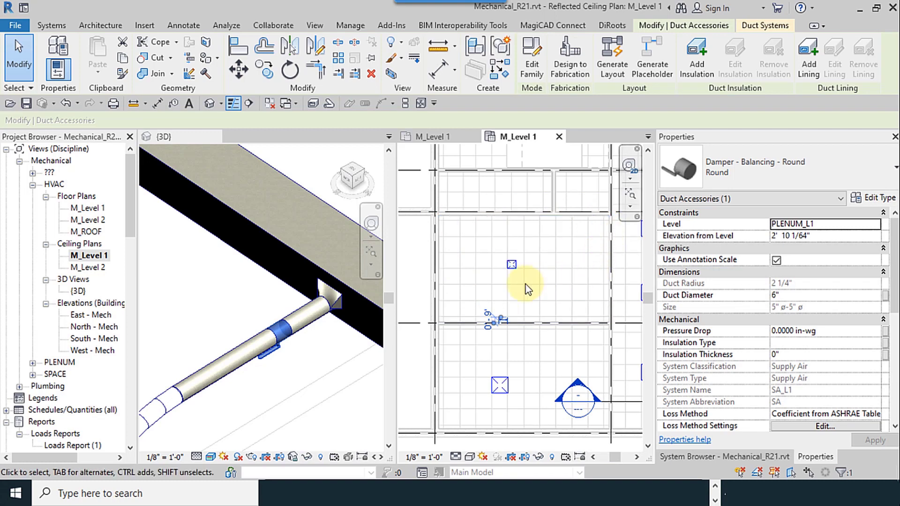
scroll(504, 282, "up", 2)
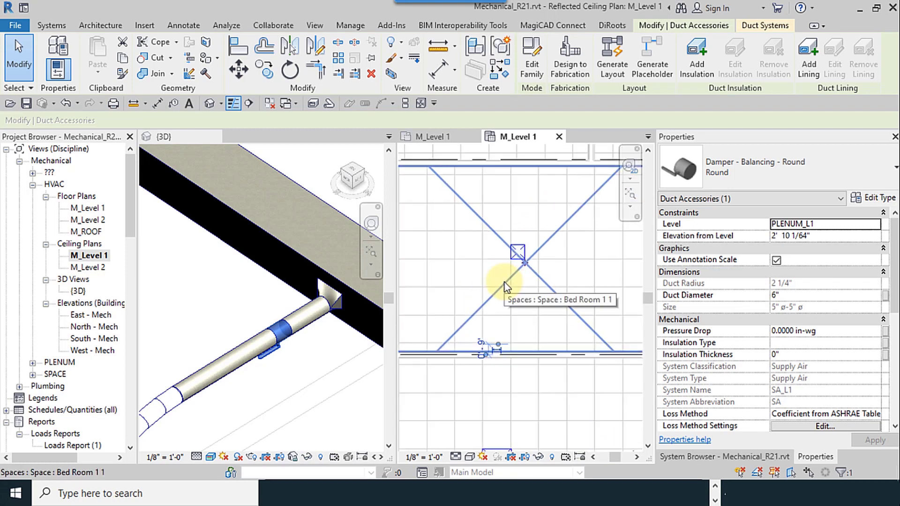
scroll(505, 282, "down", 2)
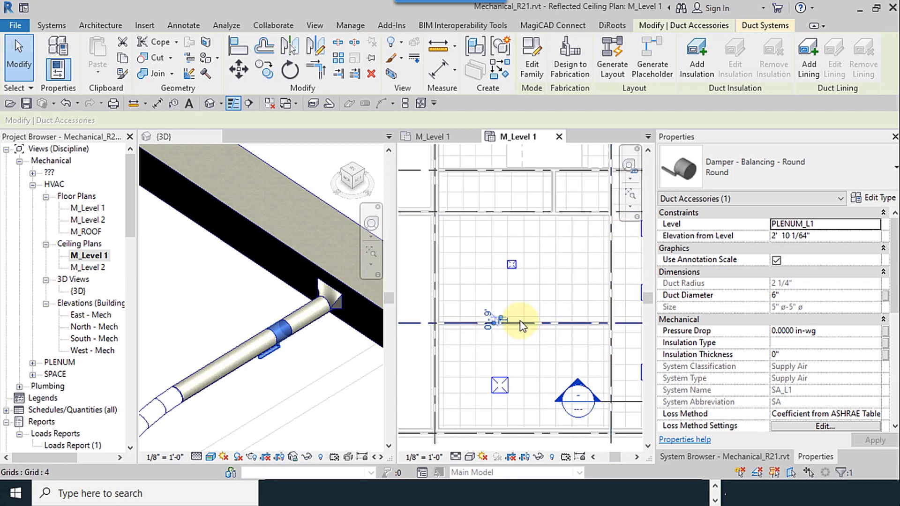
scroll(513, 318, "up", 4)
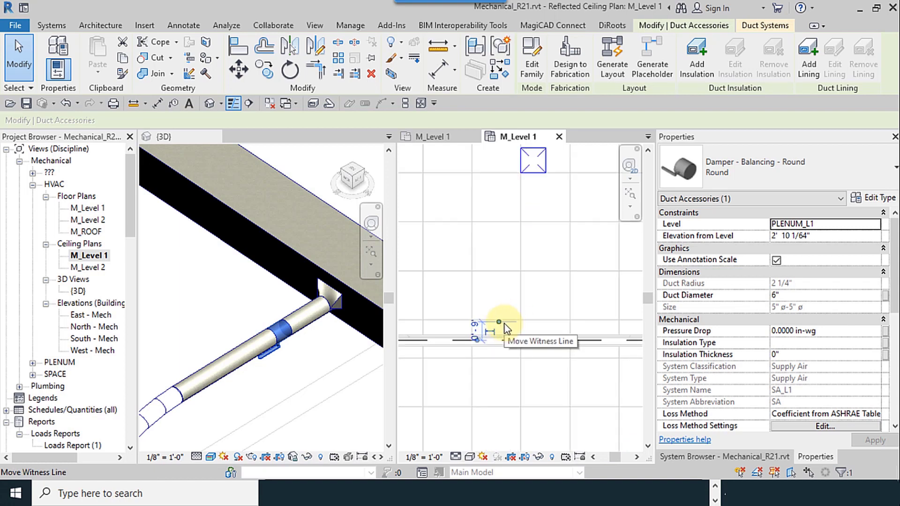
left_click(559, 137)
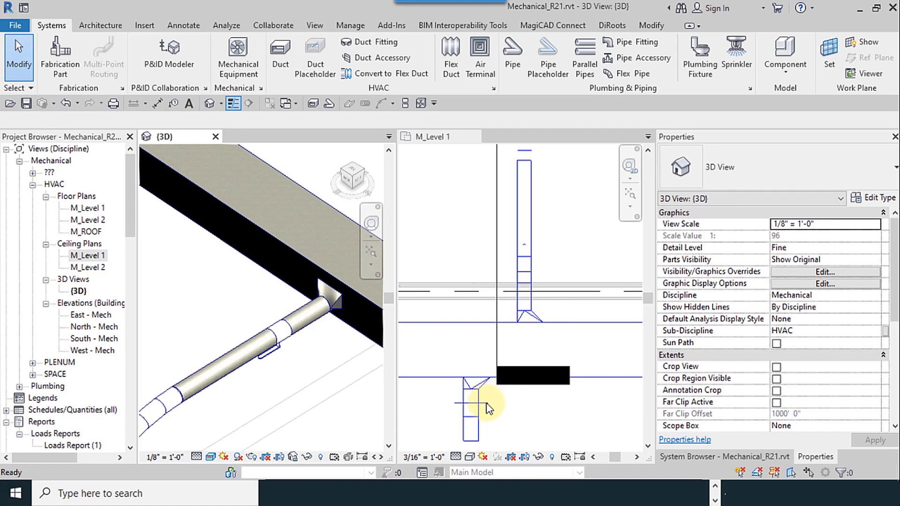
Delete the horizontal 6" round duct and the elbow of the branch tapped below the main duct corner near Hall 1 in the floor plan
scroll(511, 300, "down", 3)
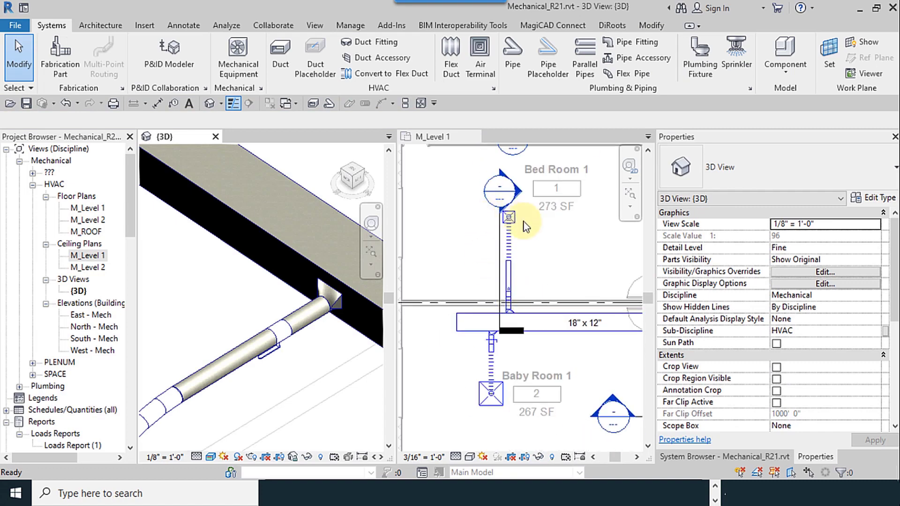
scroll(448, 263, "down", 4)
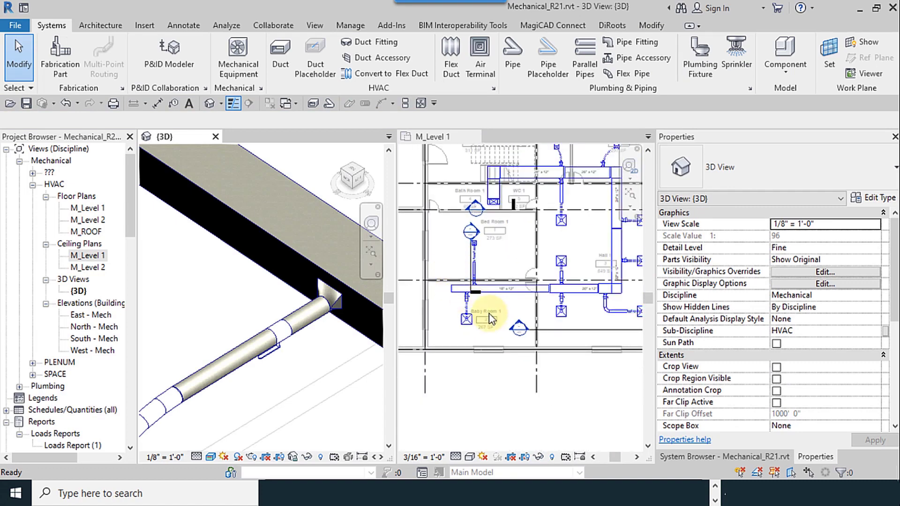
scroll(628, 302, "up", 3)
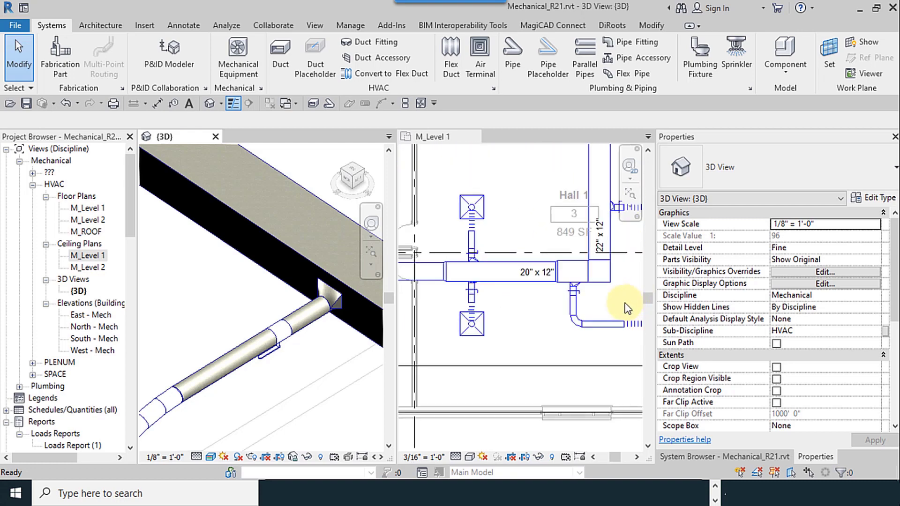
left_click(605, 314)
scroll(608, 314, "up", 3)
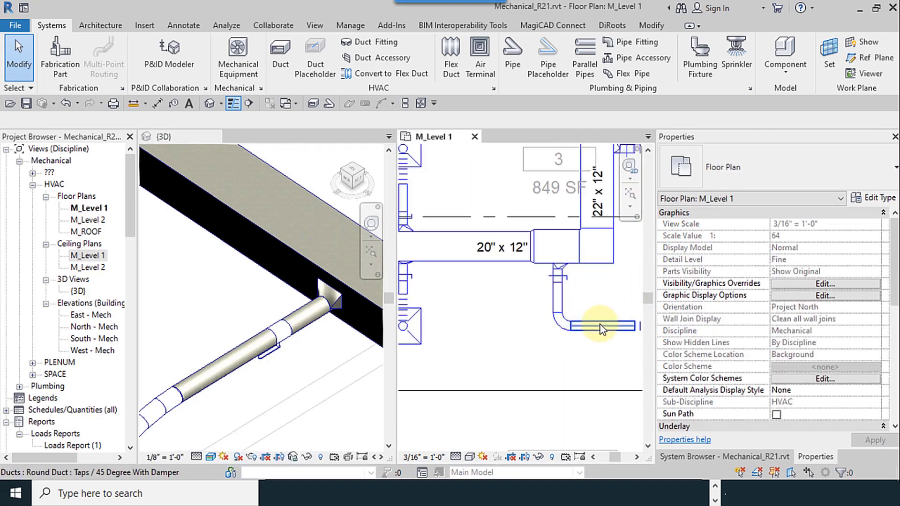
middle_click_drag(565, 340, 545, 335)
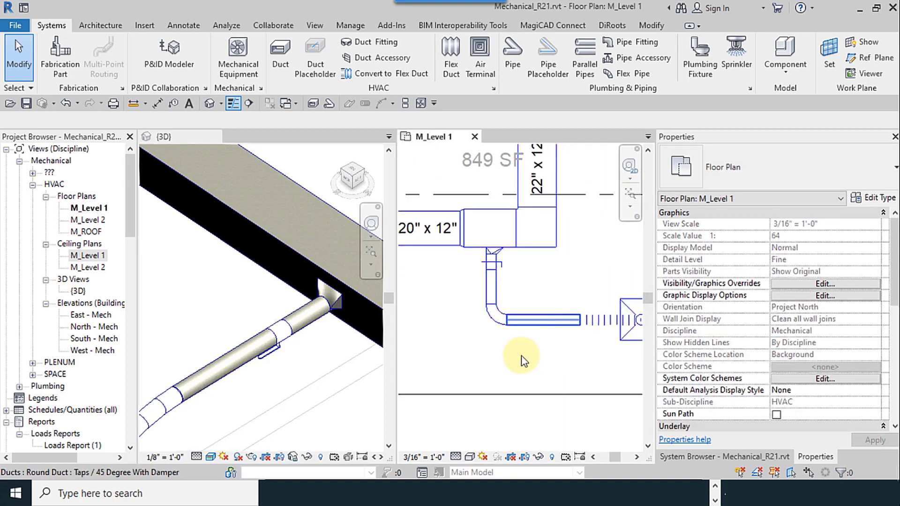
left_click(539, 321)
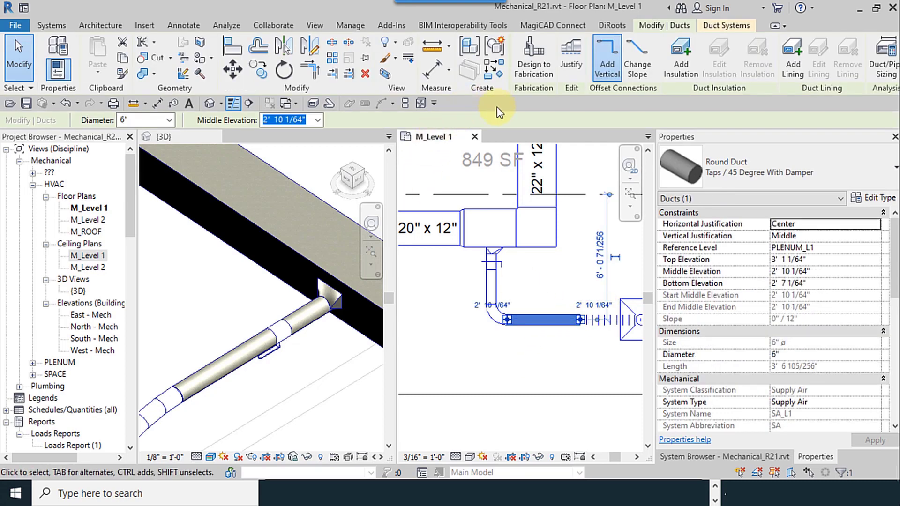
key("Delete")
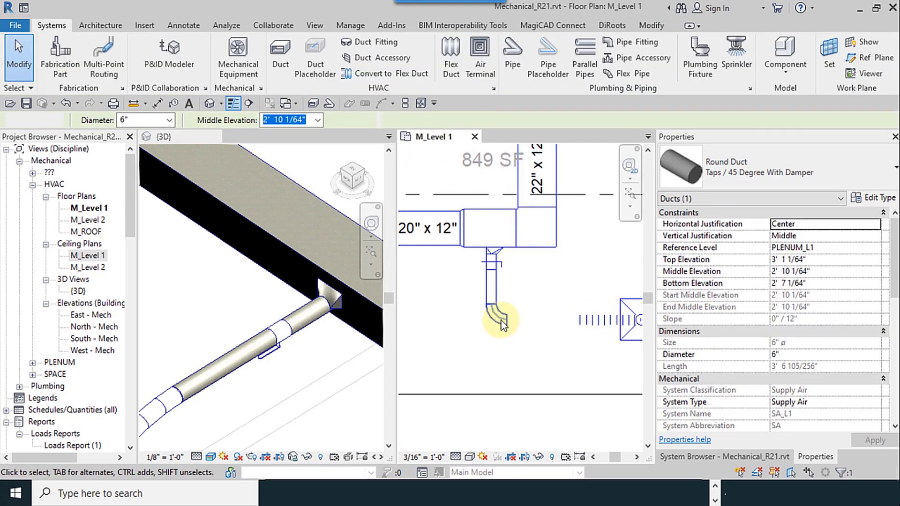
left_click(495, 313)
left_click(355, 78)
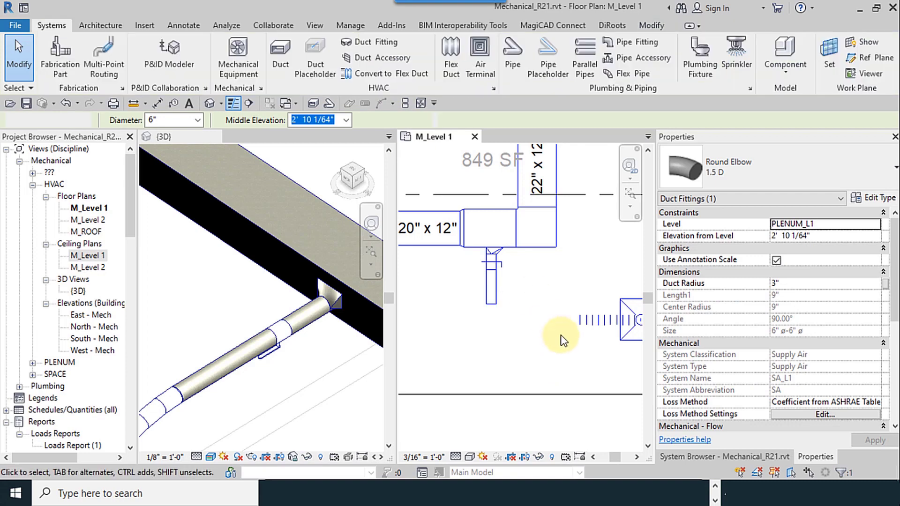
Try to extend the diffuser's 6" round flex duct to the open end of the damper branch below the main duct corner near Hall 1
scroll(216, 303, "down", 5)
scroll(216, 302, "down", 1)
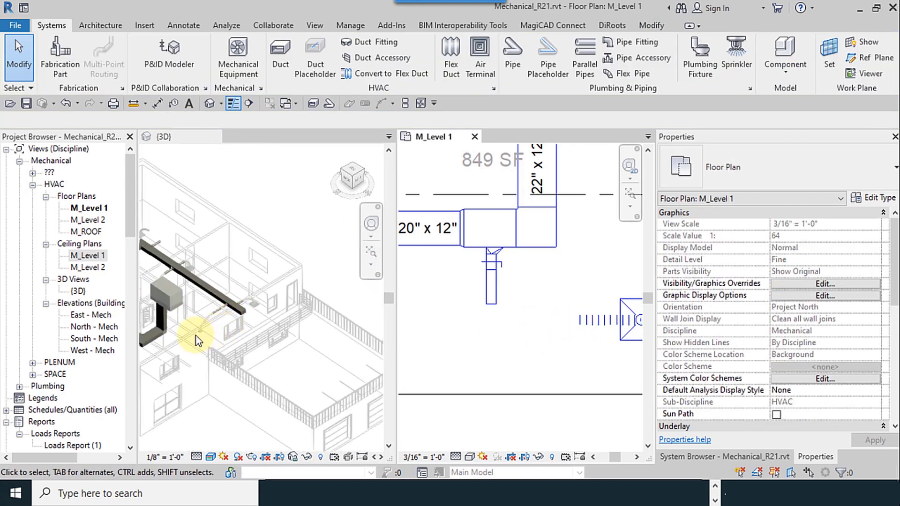
middle_click_drag(262, 329, 389, 374)
scroll(267, 286, "up", 6)
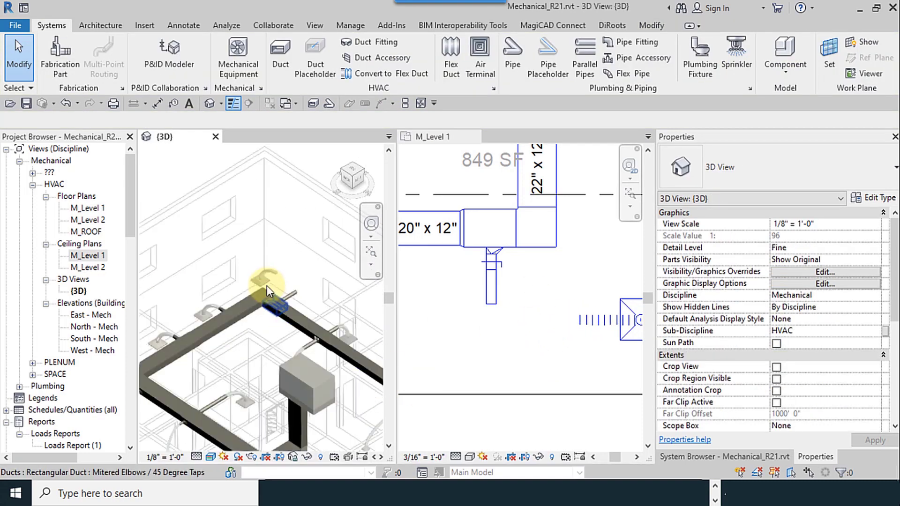
left_click(586, 322)
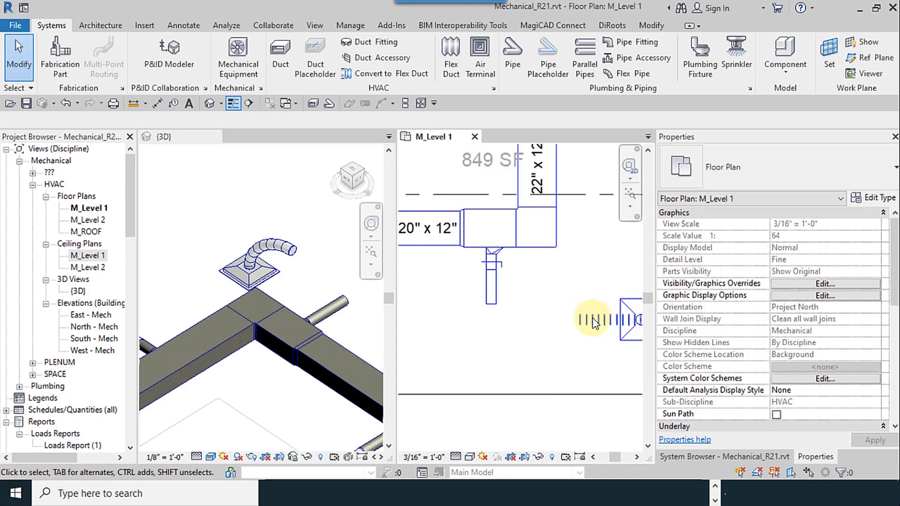
left_click(576, 324)
left_click_drag(572, 327, 491, 303)
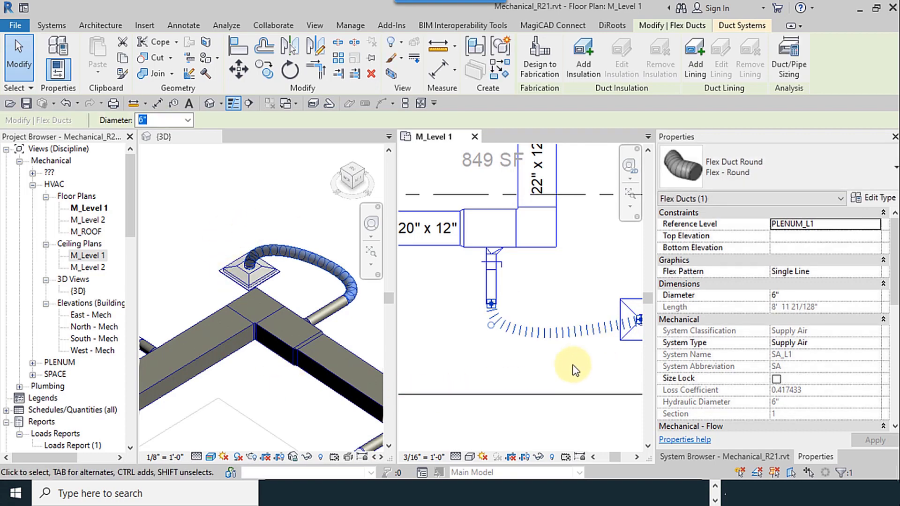
left_click(460, 365)
Undo the flex duct extension and the deletion of the elbow and horizontal 6" round duct on the branch near Hall 1
scroll(431, 338, "down", 3)
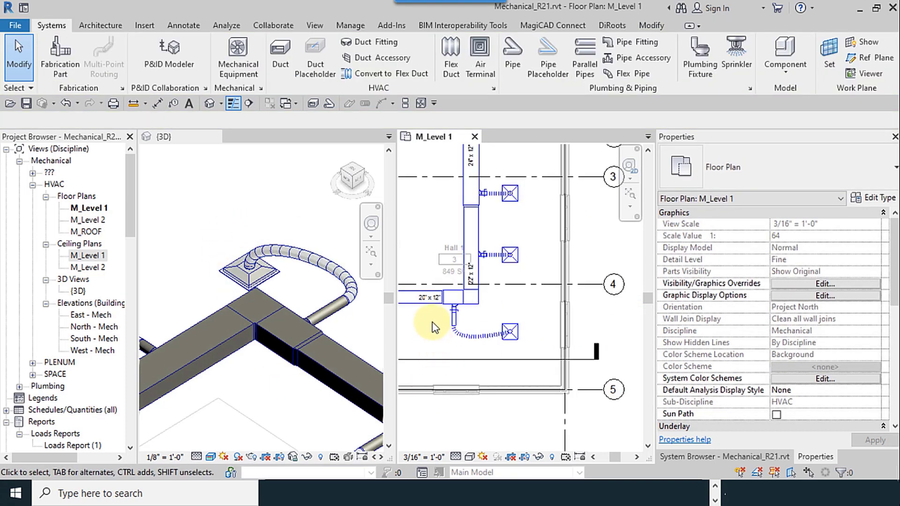
scroll(482, 342, "up", 4)
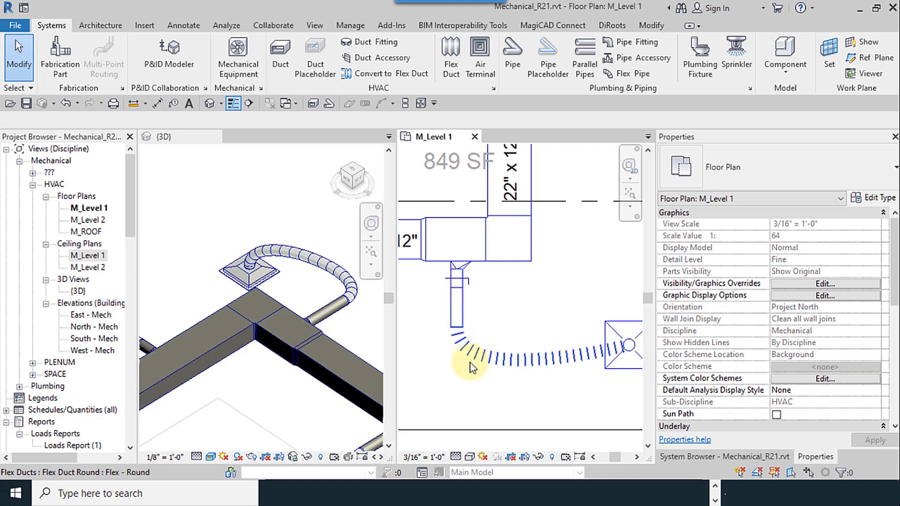
left_click(566, 378)
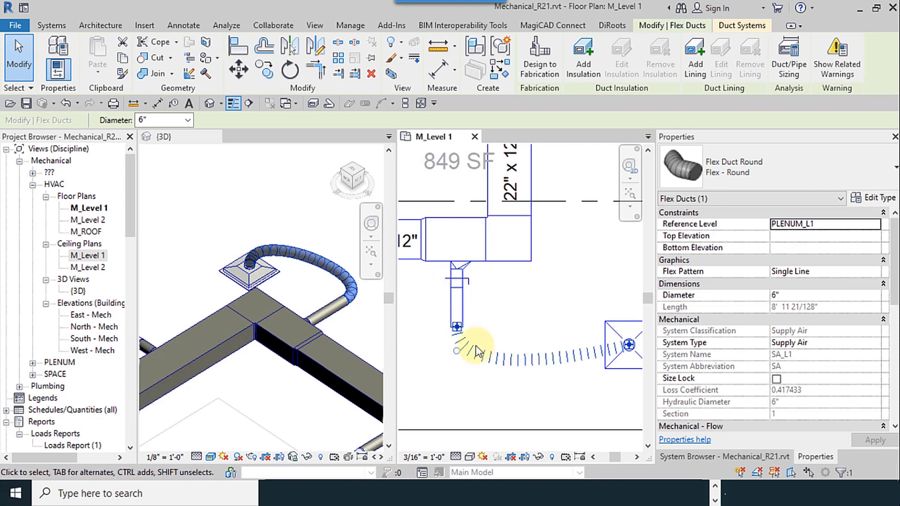
left_click(66, 103)
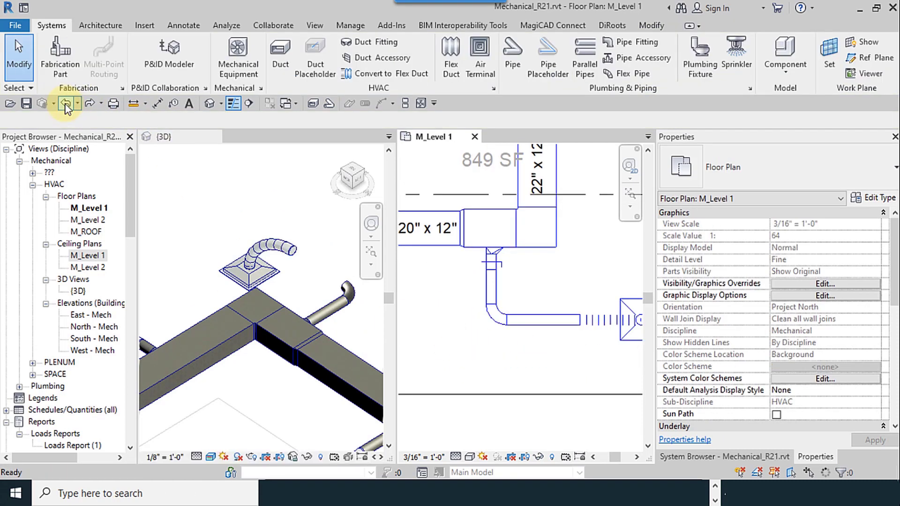
scroll(578, 301, "down", 5)
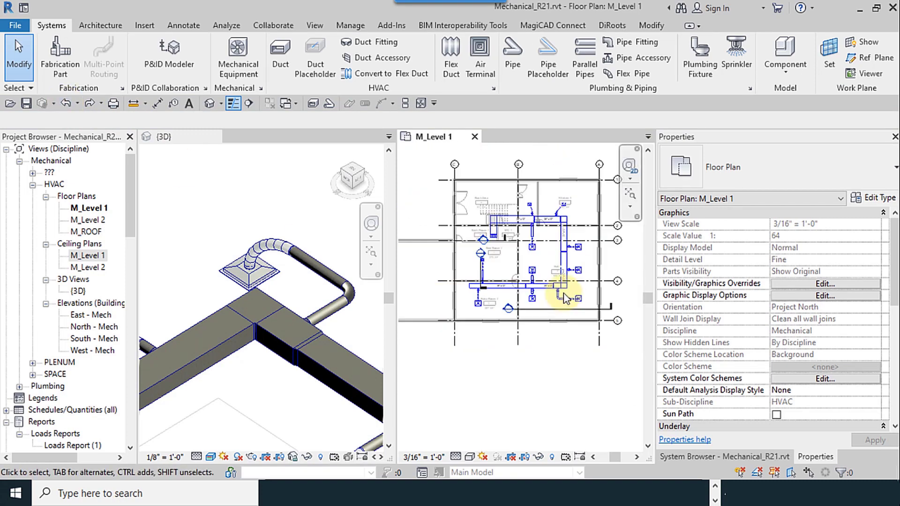